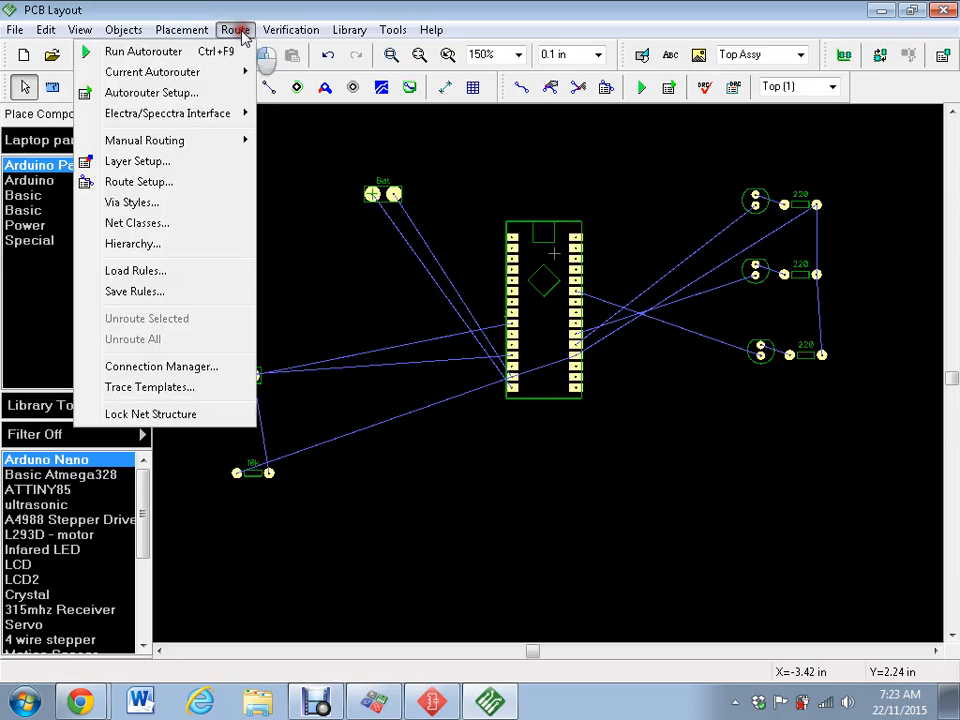
Check the number of layers in the autorouter setup and the trace width in the route setup, accepting both
mouse_move(210, 79)
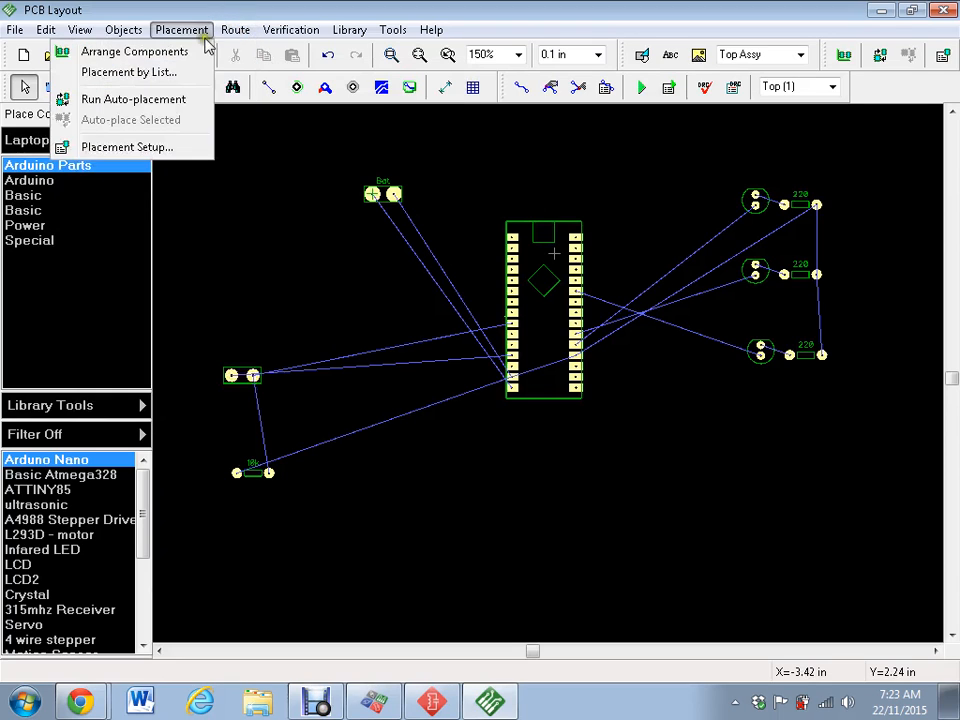
click(200, 92)
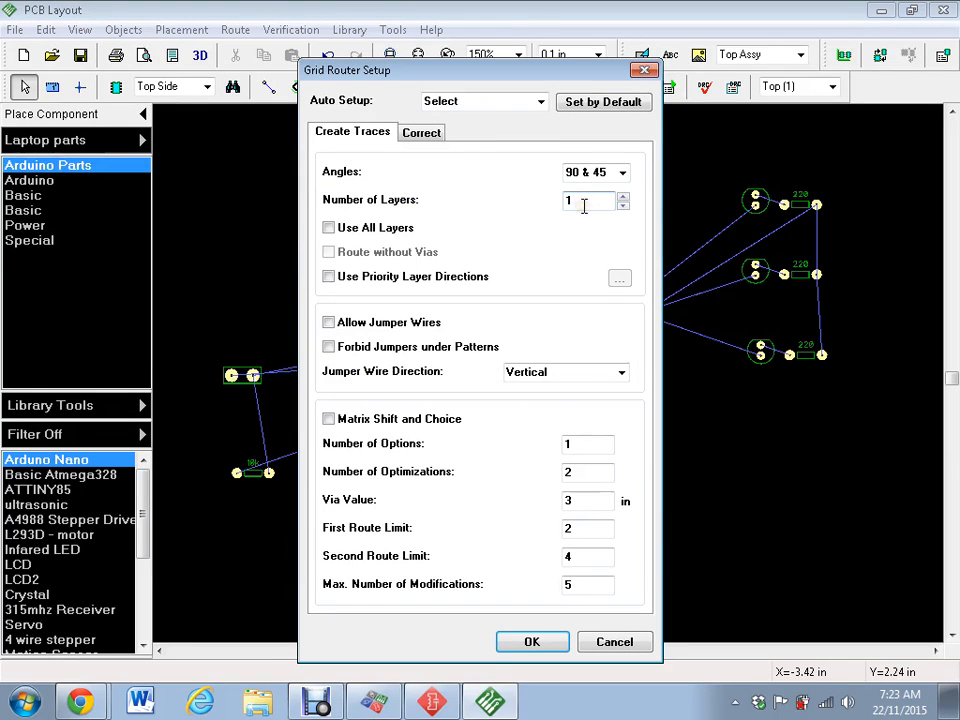
click(547, 641)
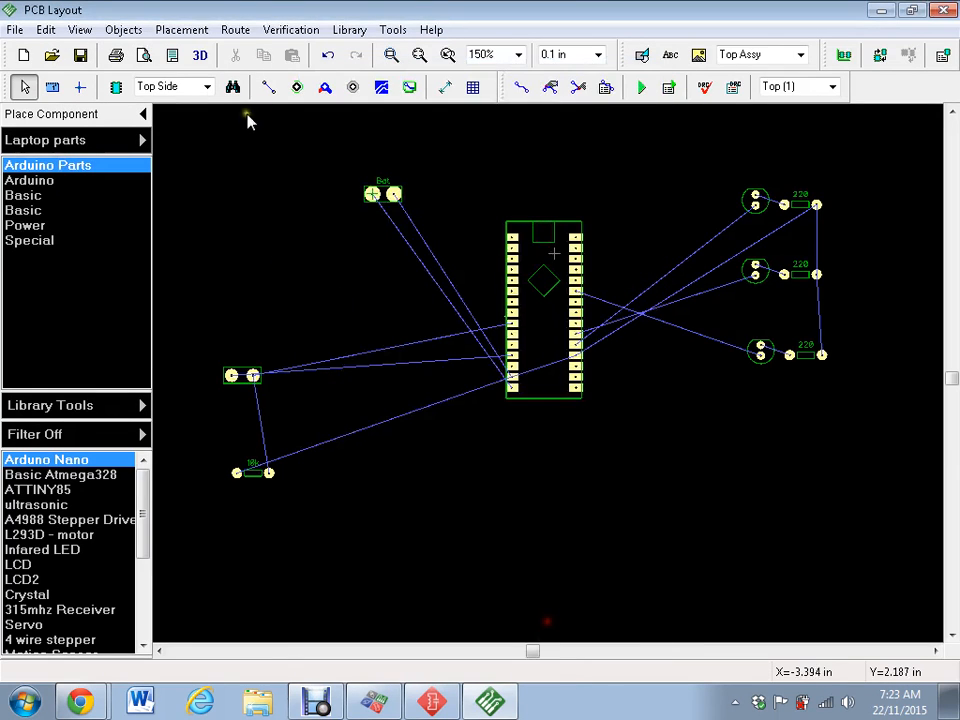
click(240, 29)
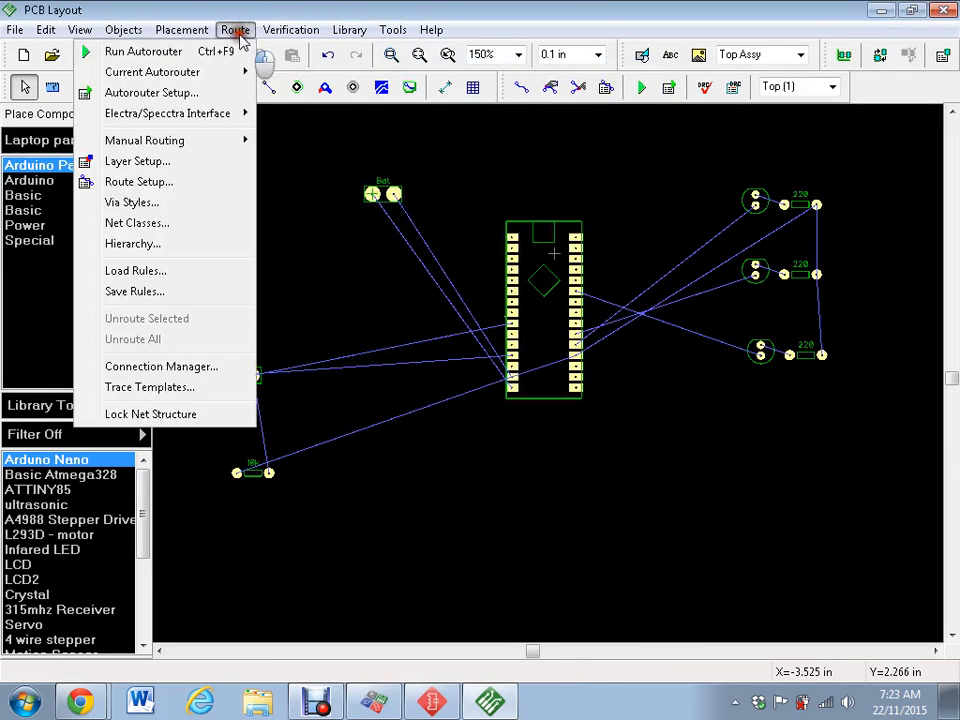
click(162, 190)
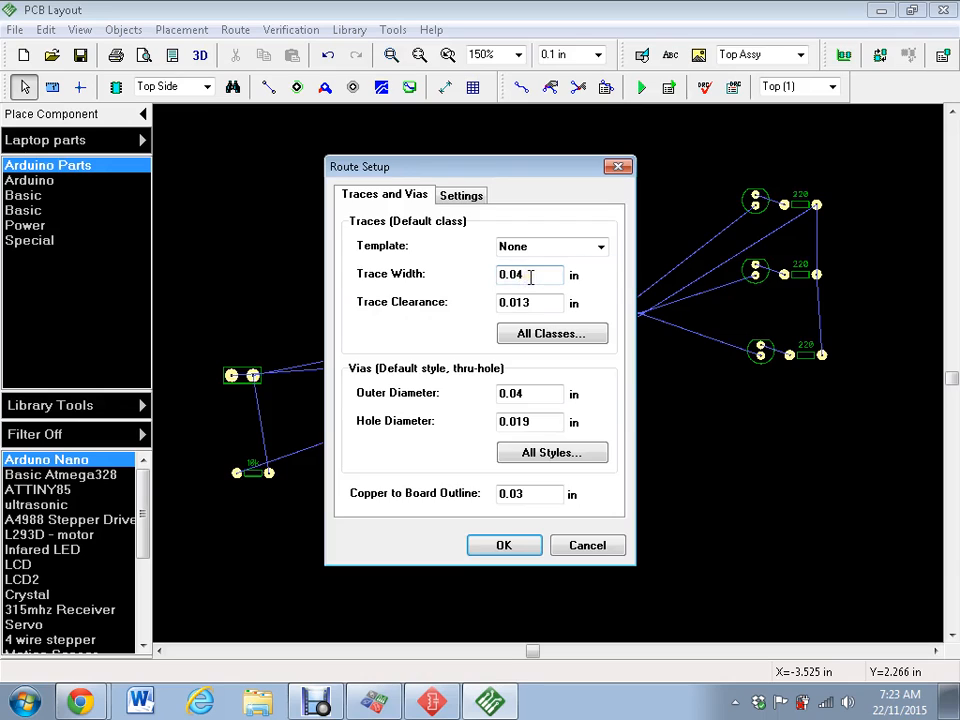
click(503, 546)
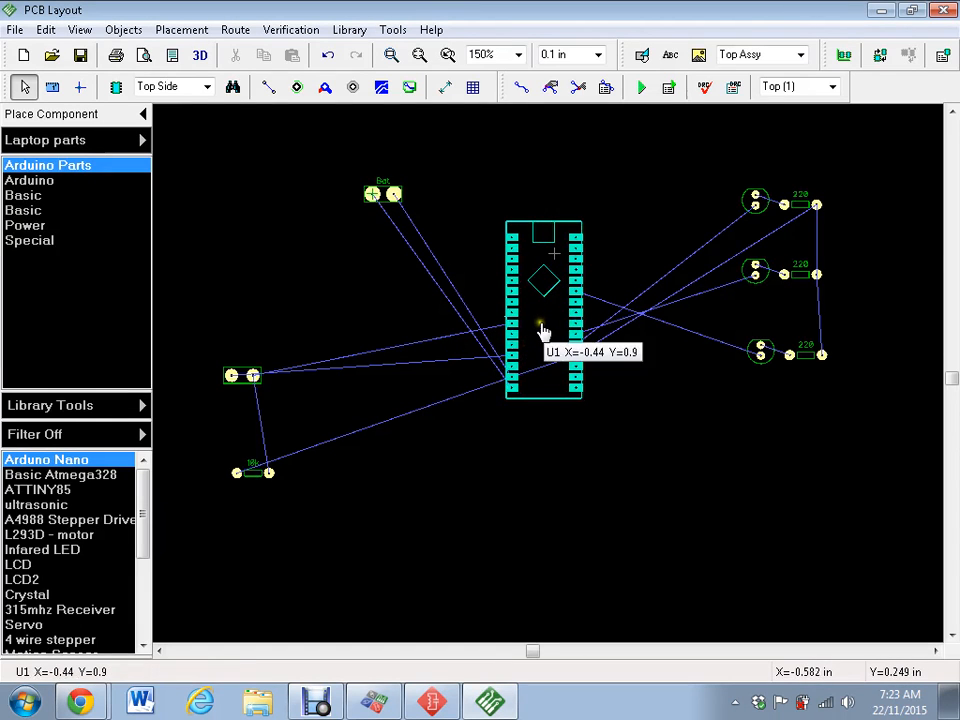
Move the lowest LED beside the Arduino's right pin column, rotate it so its pads lie horizontally, and place its 220 resistor beside it
scroll(542, 332, up, 3)
scroll(540, 332, down, 1)
scroll(540, 332, down, 1)
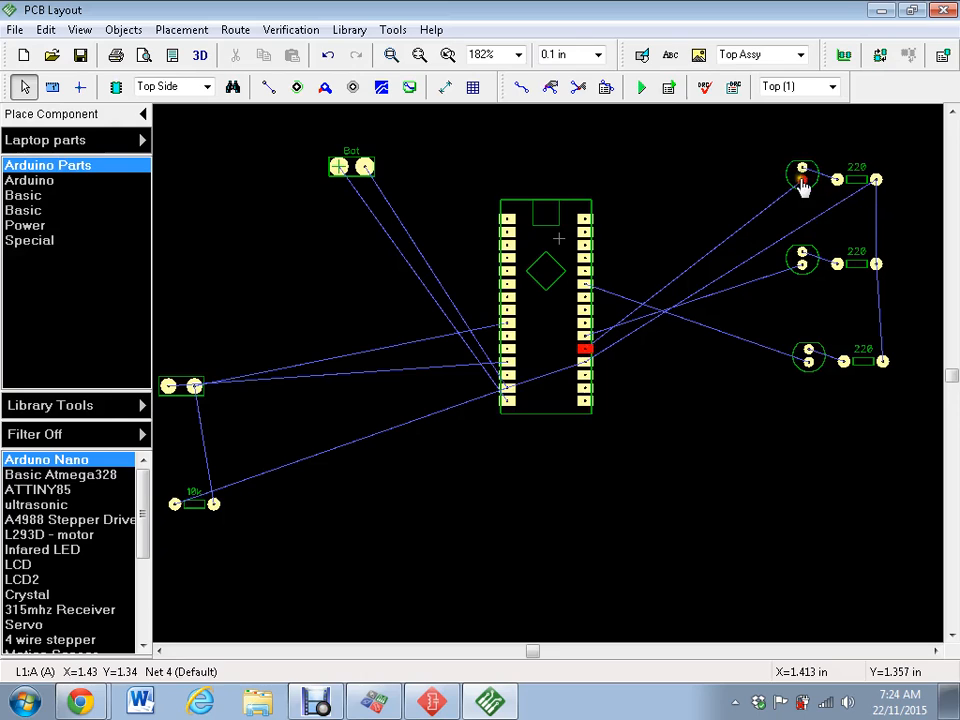
scroll(805, 190, up, 2)
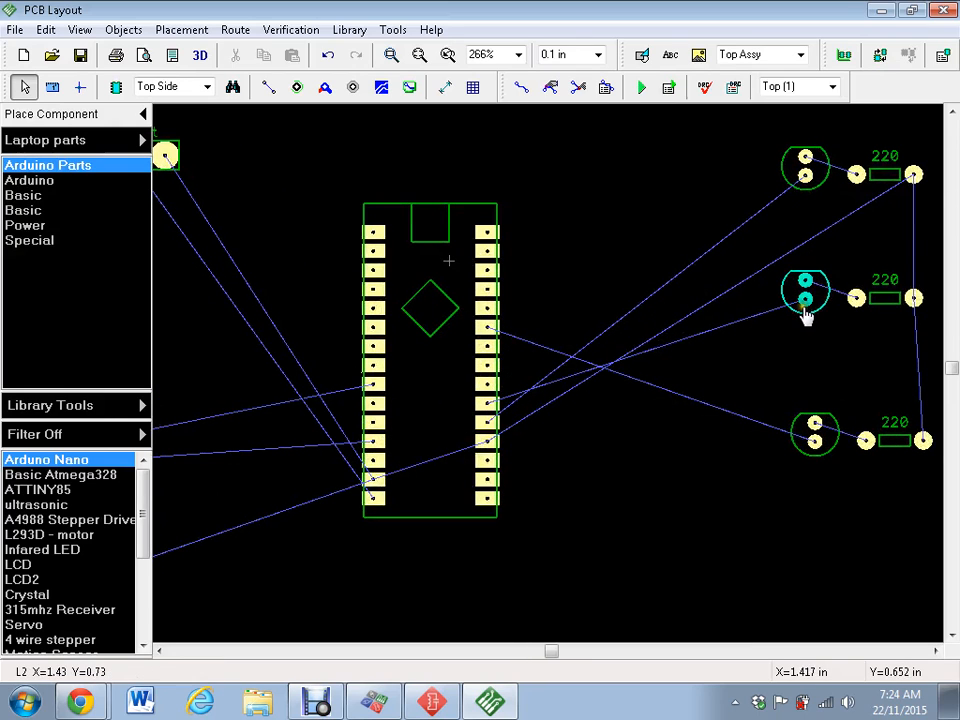
click(814, 443)
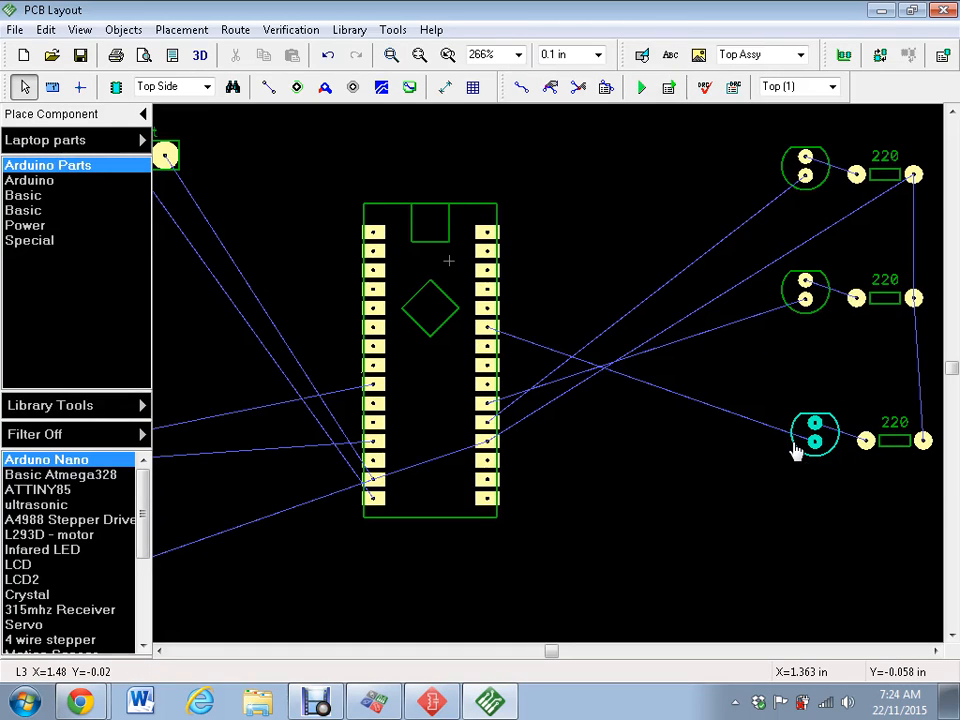
drag(795, 450, 574, 327)
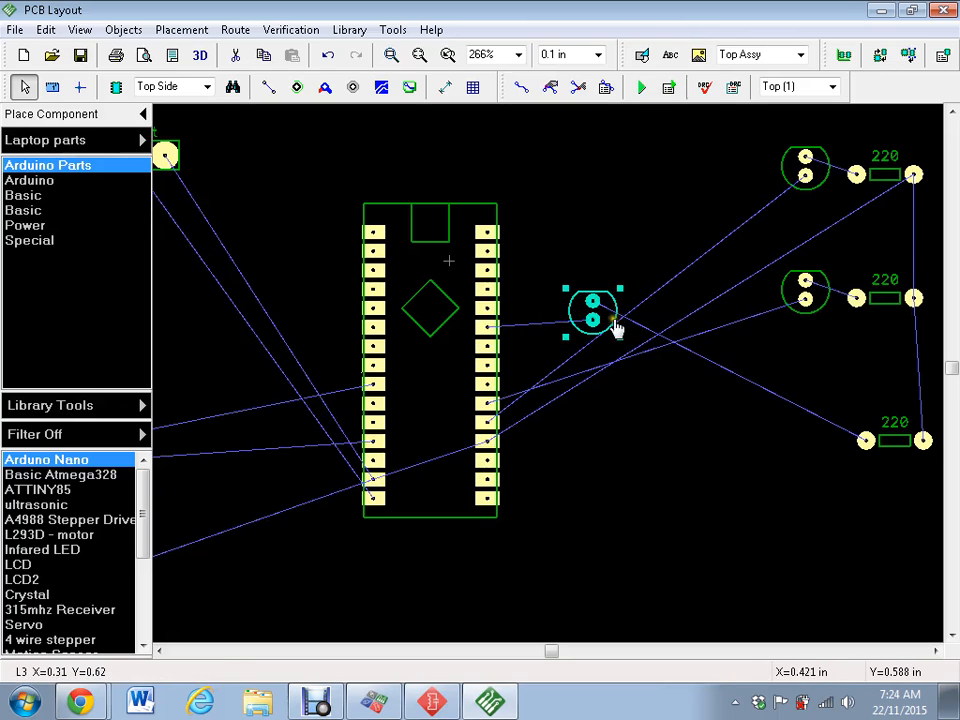
key(space)
key(space)
key(space)
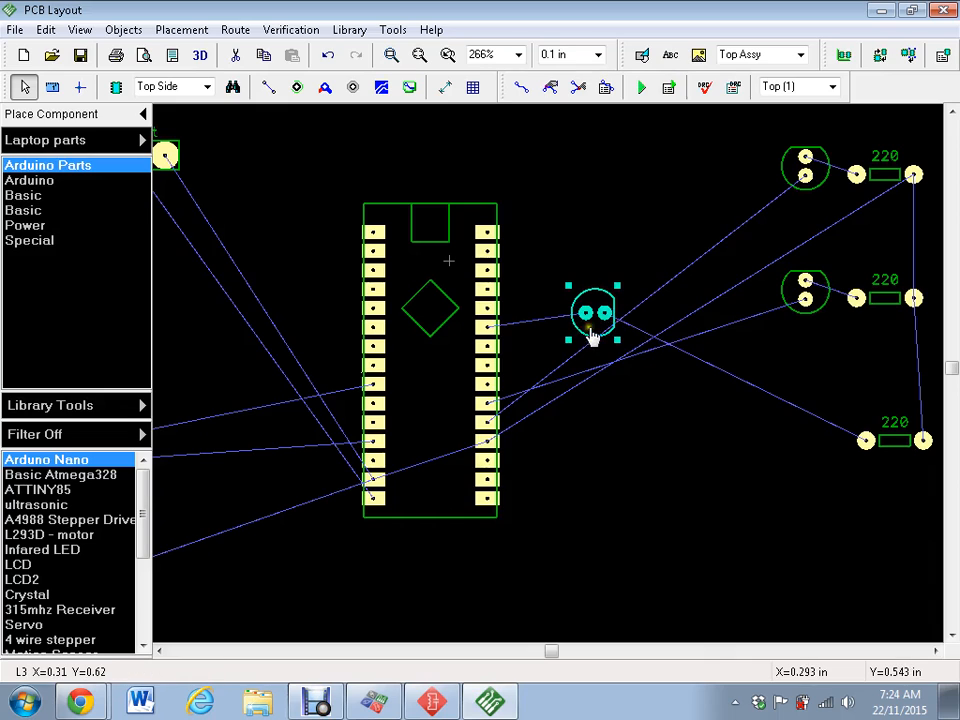
drag(589, 328, 552, 345)
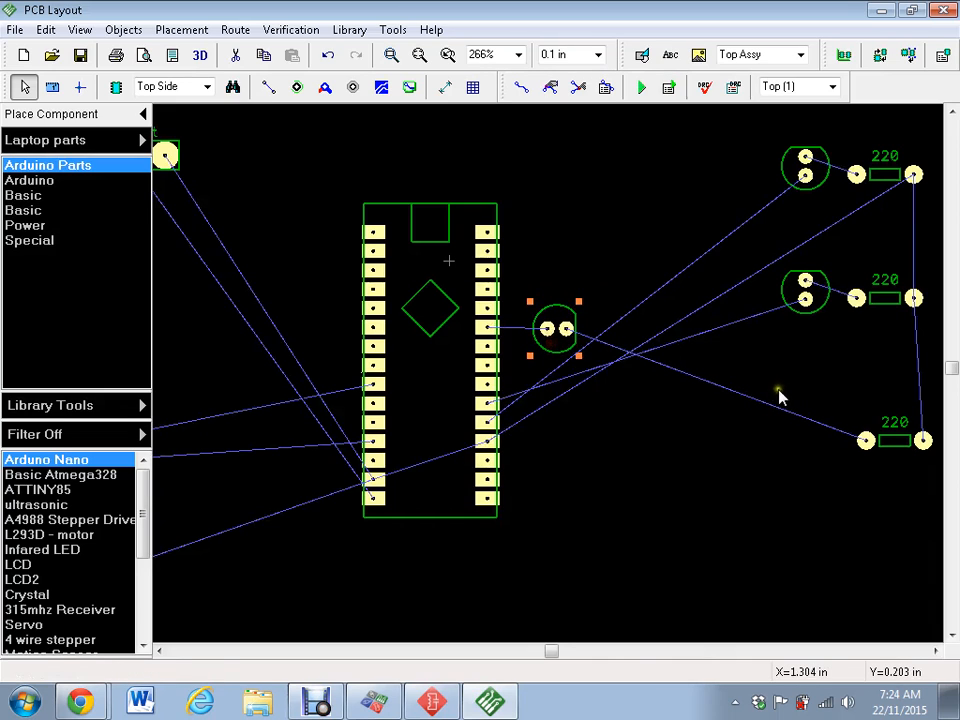
drag(894, 438, 662, 339)
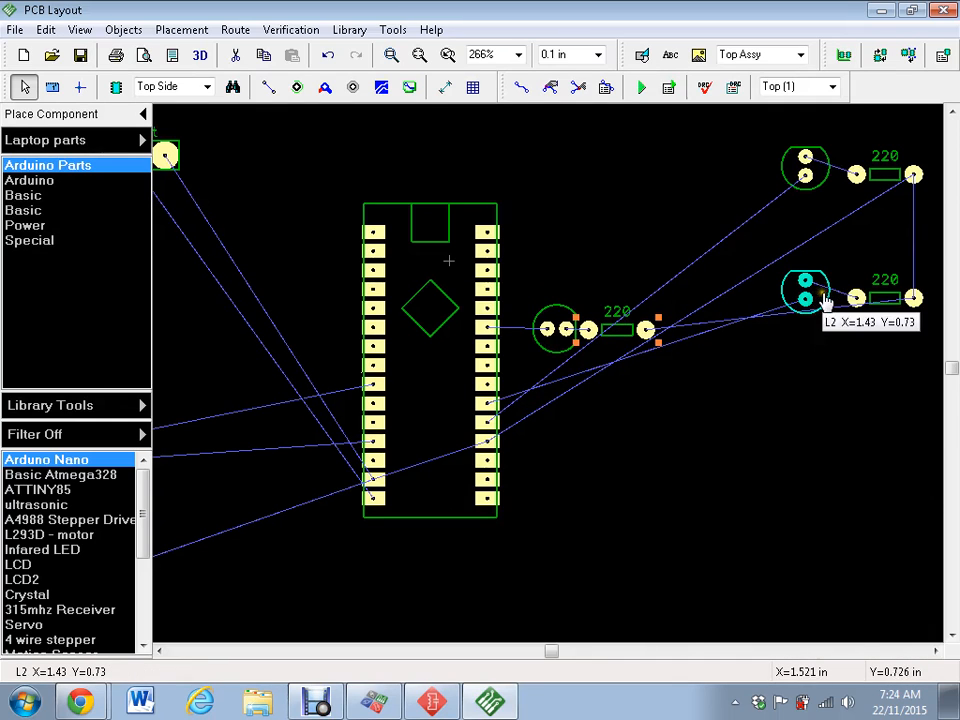
Move the middle LED and its 220 resistor below the first pair, rotate the LED horizontally, and line the resistor up with it
drag(773, 256, 928, 332)
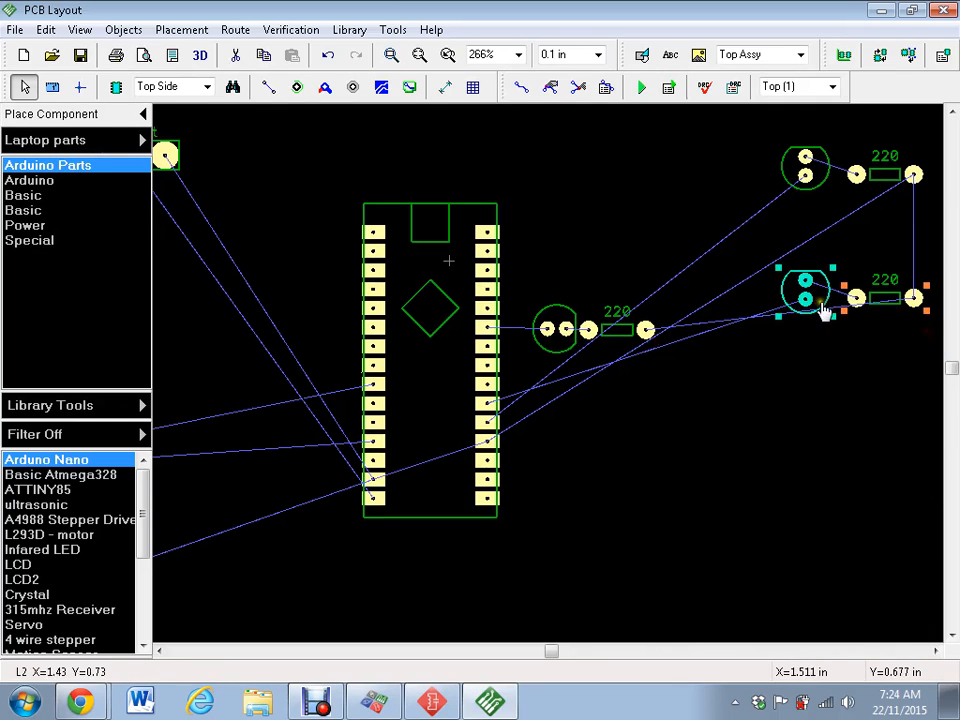
drag(822, 308, 570, 412)
click(574, 481)
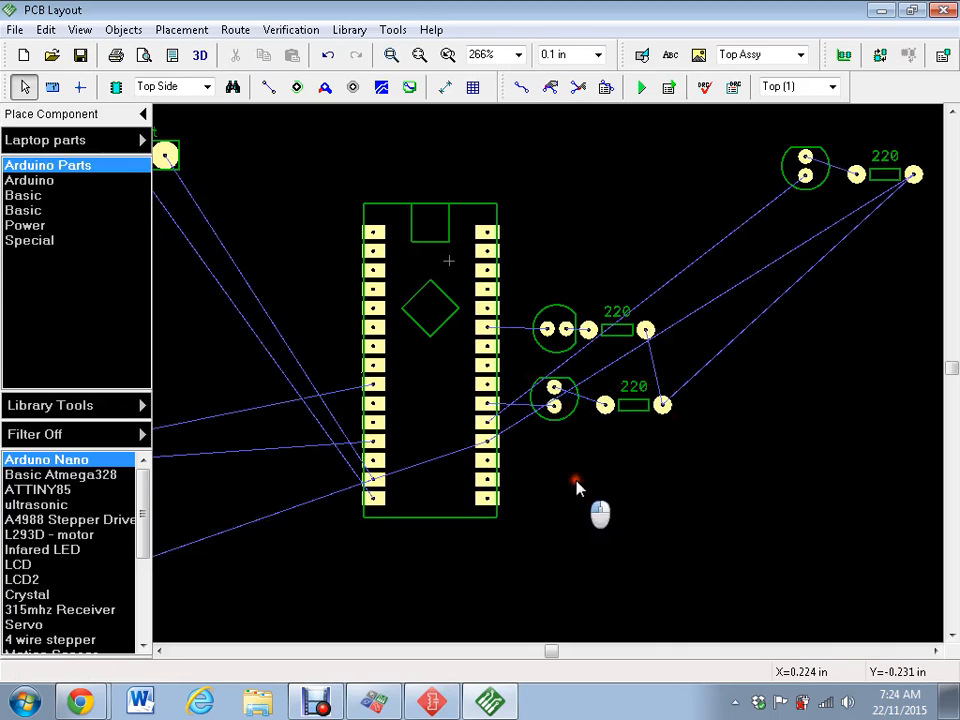
click(568, 417)
key(r)
key(r)
key(r)
drag(649, 422, 636, 417)
Move the remaining LED and its 220 resistor below the second pair and rotate both so their pads lie horizontally
drag(773, 122, 945, 215)
drag(793, 189, 573, 503)
key(r)
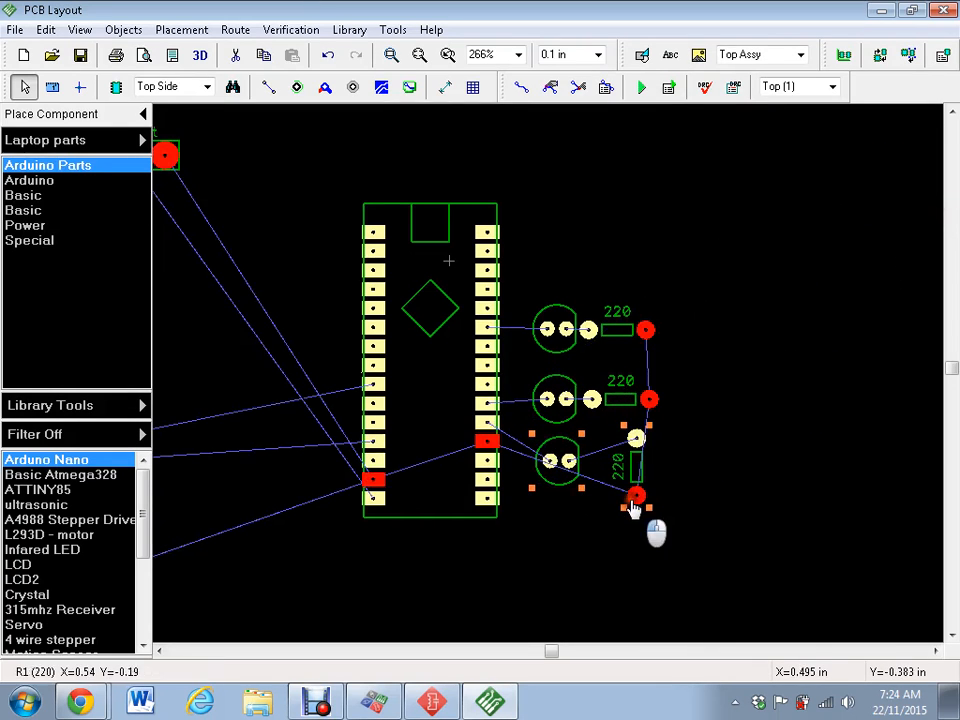
click(636, 467)
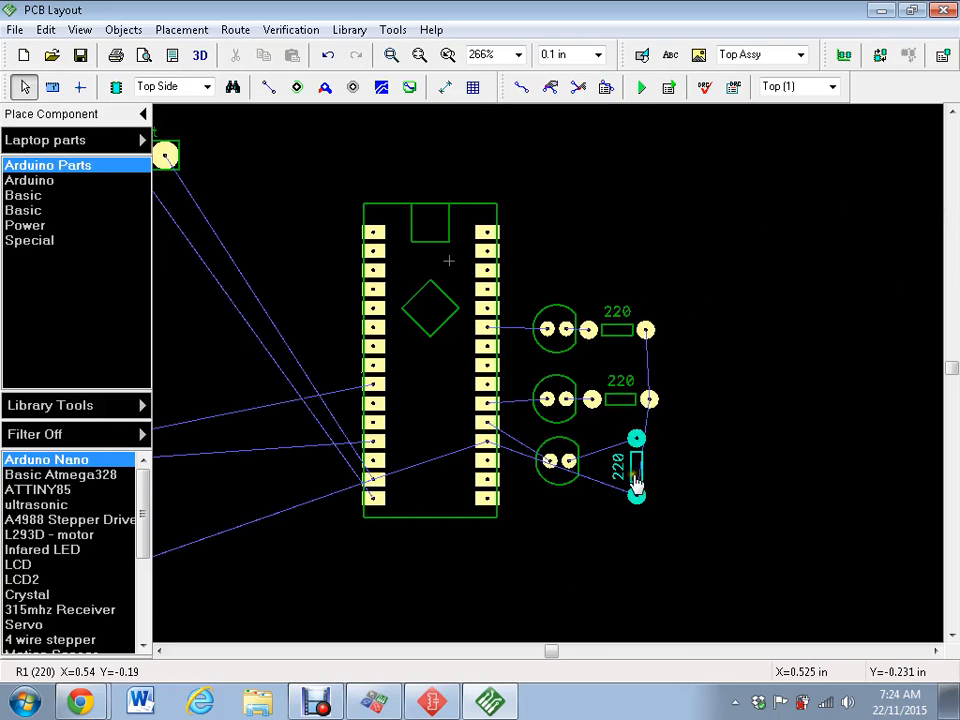
key(r)
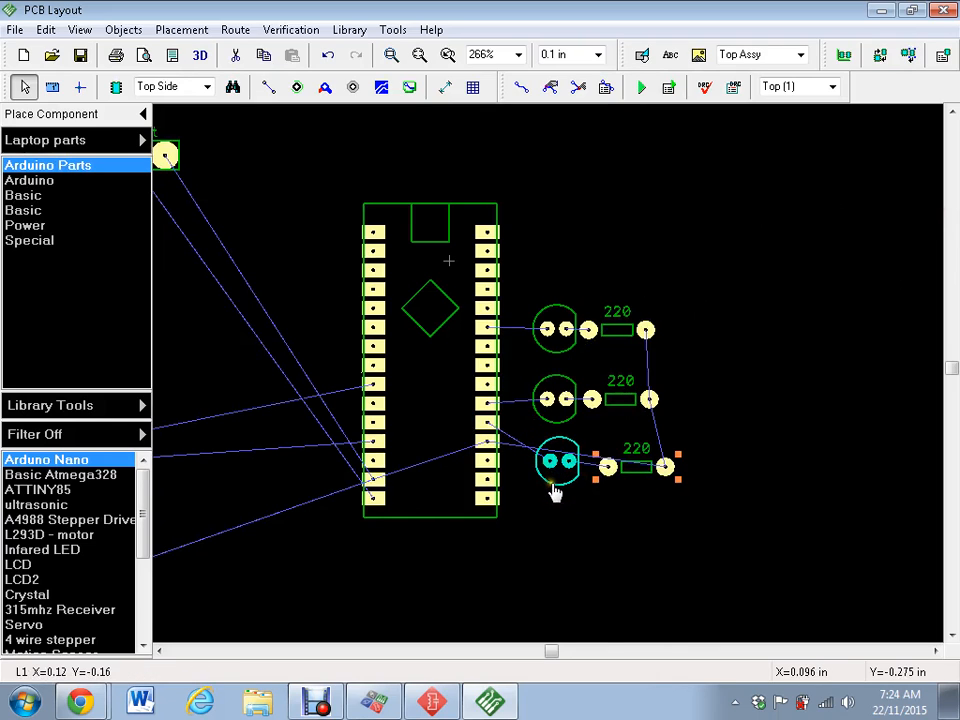
drag(552, 484, 548, 474)
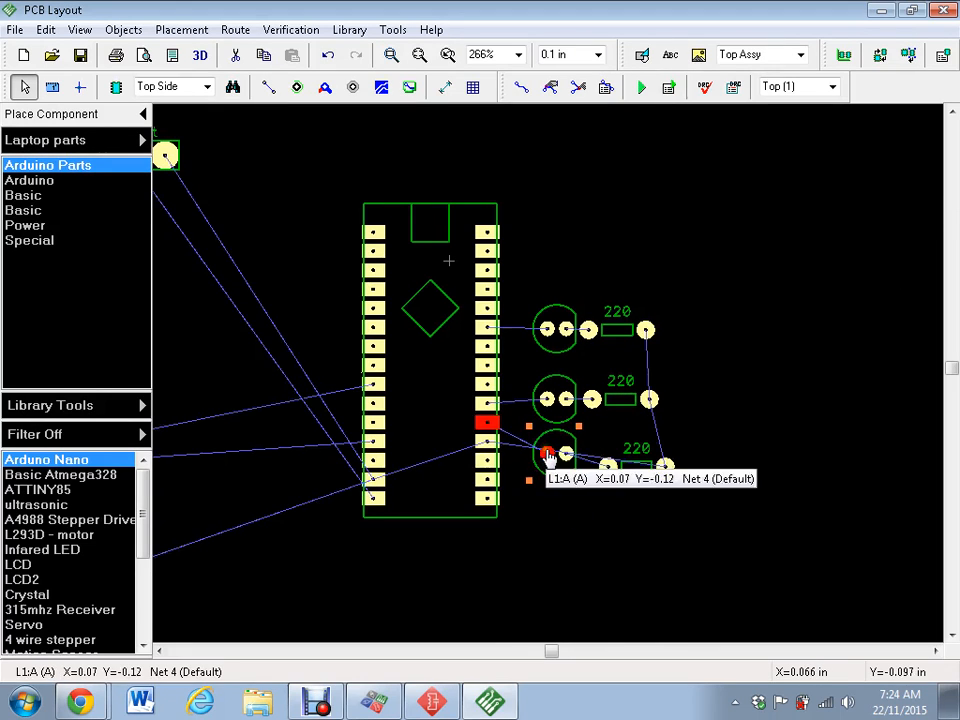
Rearrange the three 220 resistors so each sits just above its LED, shifting the lowest LED down slightly to make room
click(620, 331)
drag(620, 332, 571, 293)
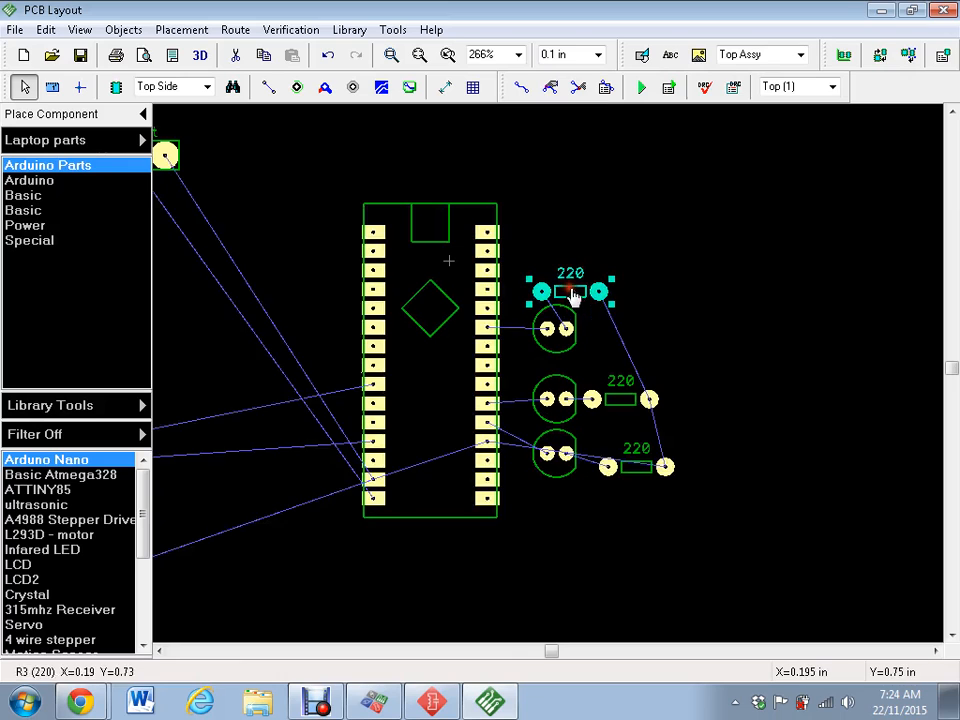
drag(617, 399, 589, 372)
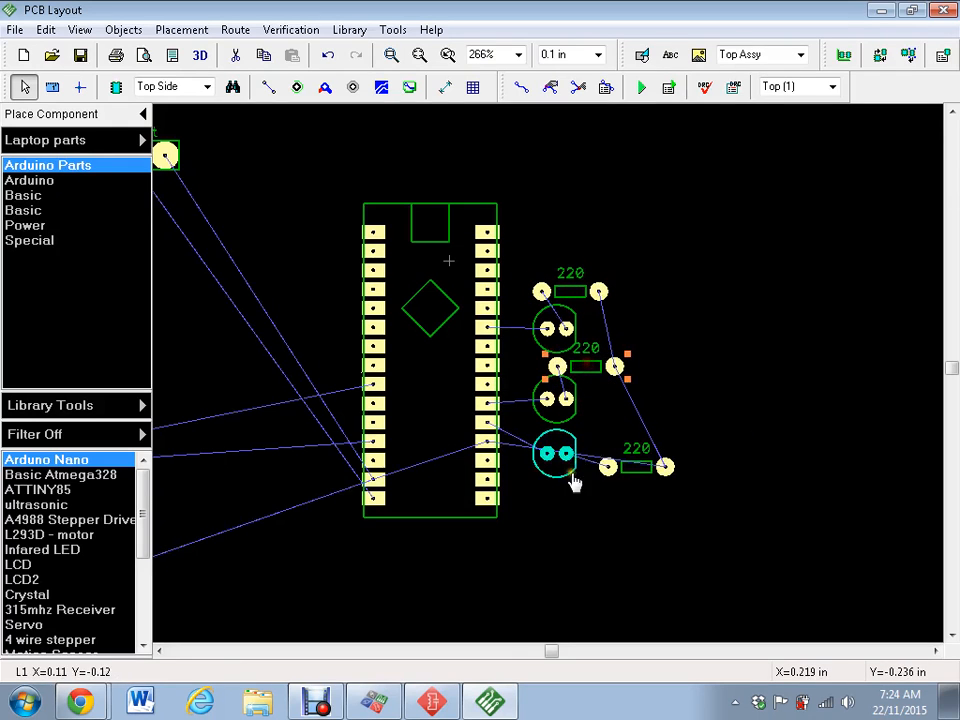
drag(622, 468, 628, 446)
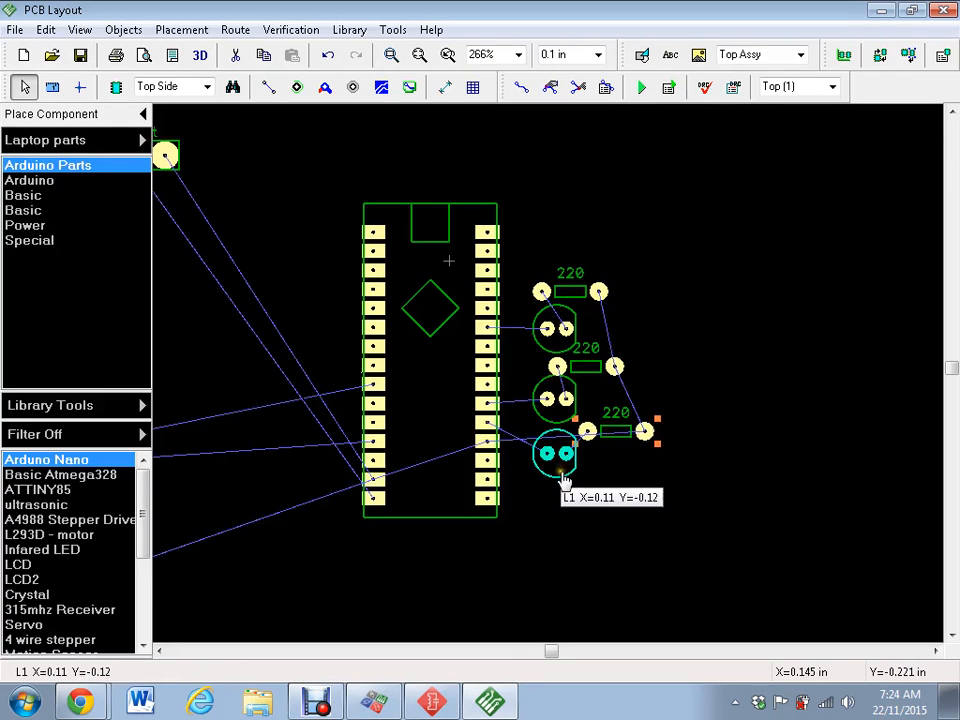
drag(557, 488, 558, 495)
drag(611, 450, 590, 441)
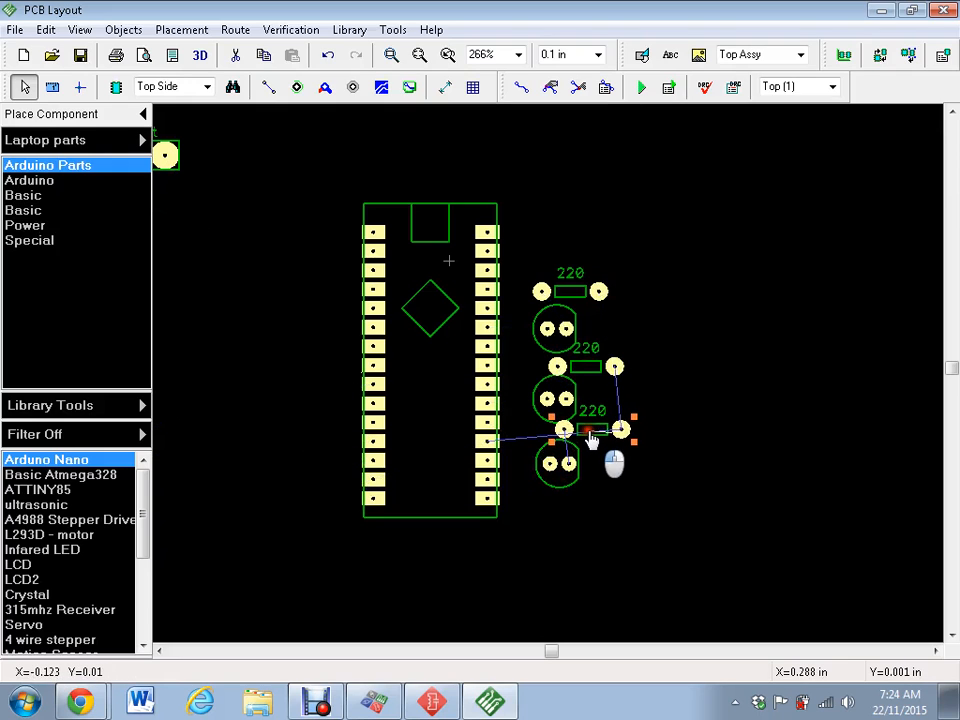
drag(571, 292, 588, 293)
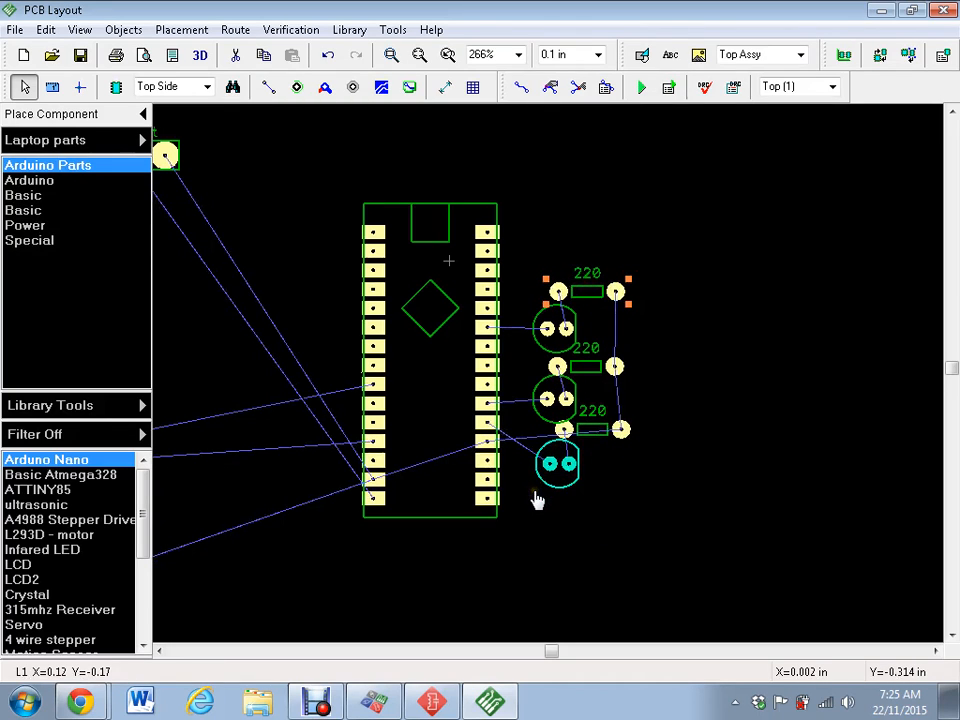
Move the battery connector beside the Arduino's lower left pins and rotate it vertically with the positive pad at the bottom
middle_drag(535, 494, 568, 477)
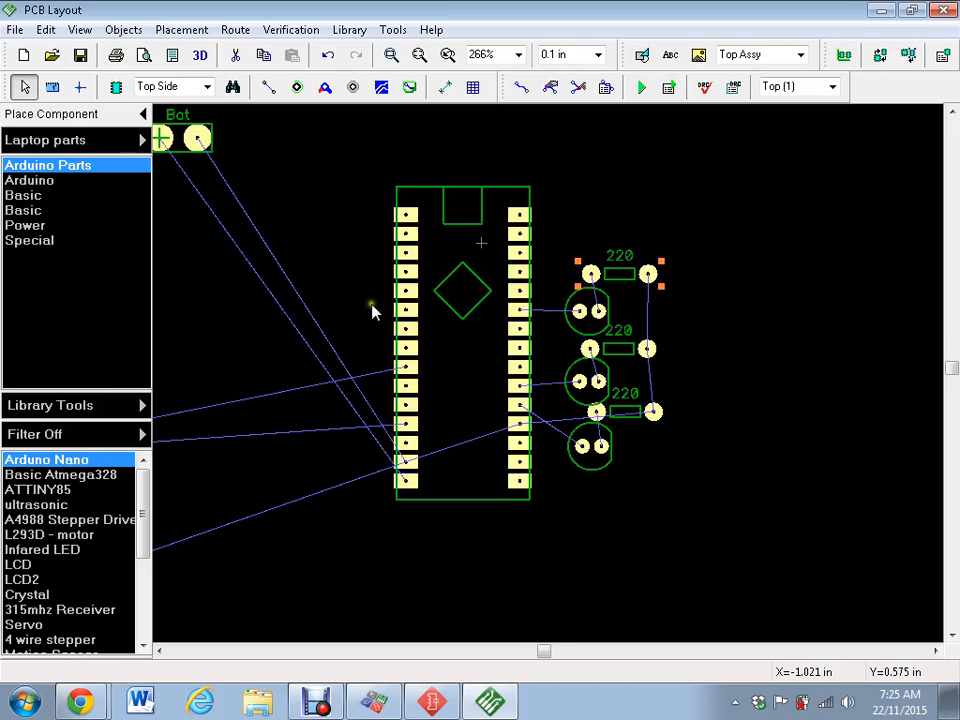
scroll(372, 313, down, 1)
middle_drag(290, 302, 409, 314)
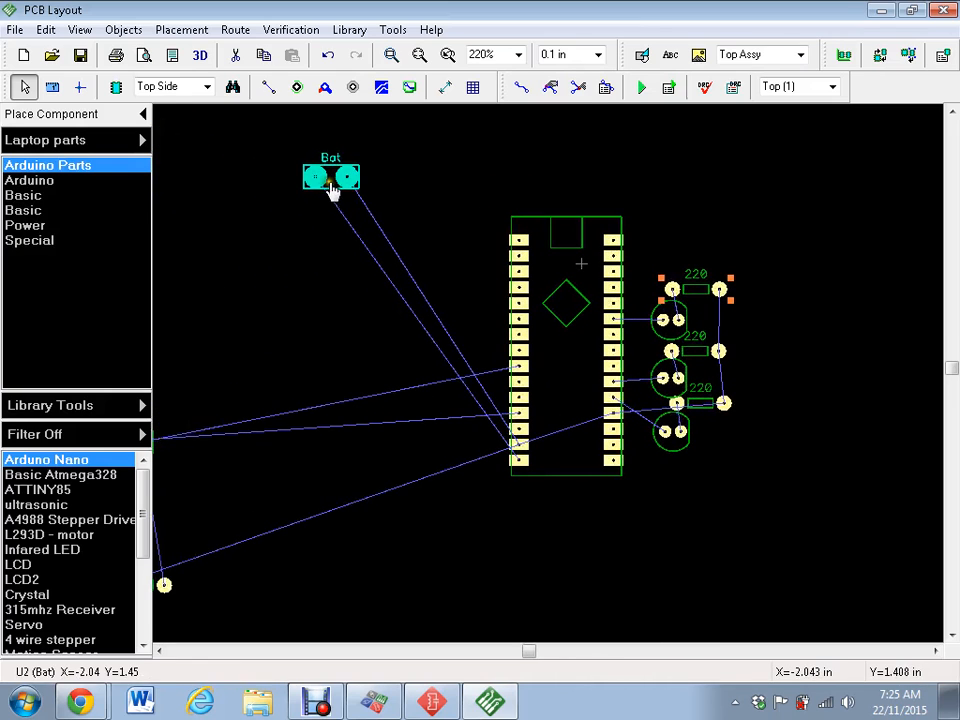
drag(333, 192, 491, 461)
key(r)
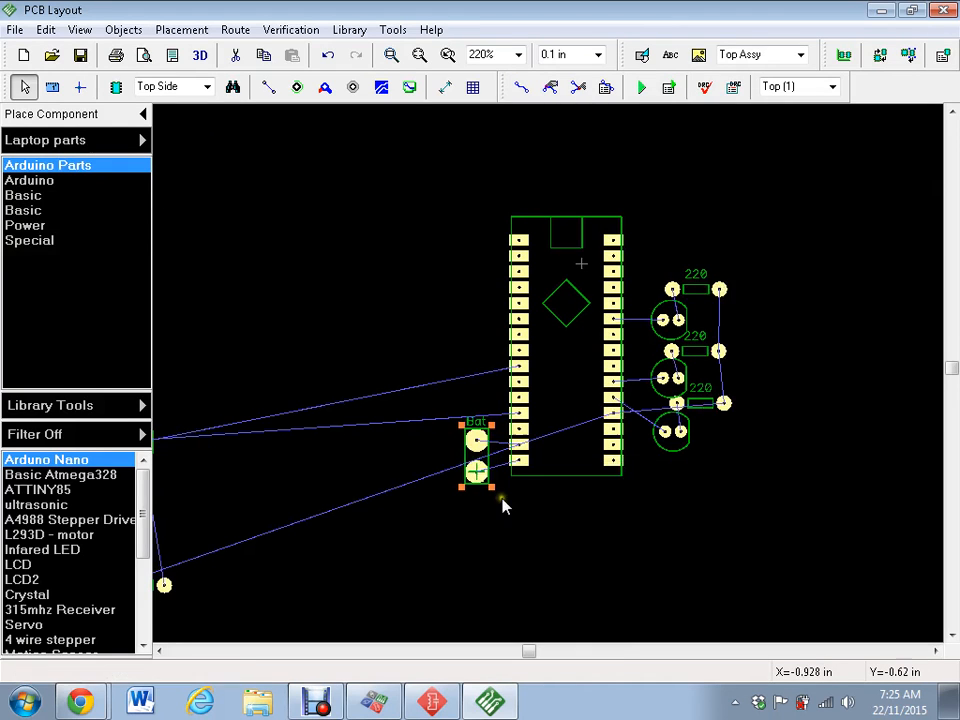
scroll(529, 461, up, 6)
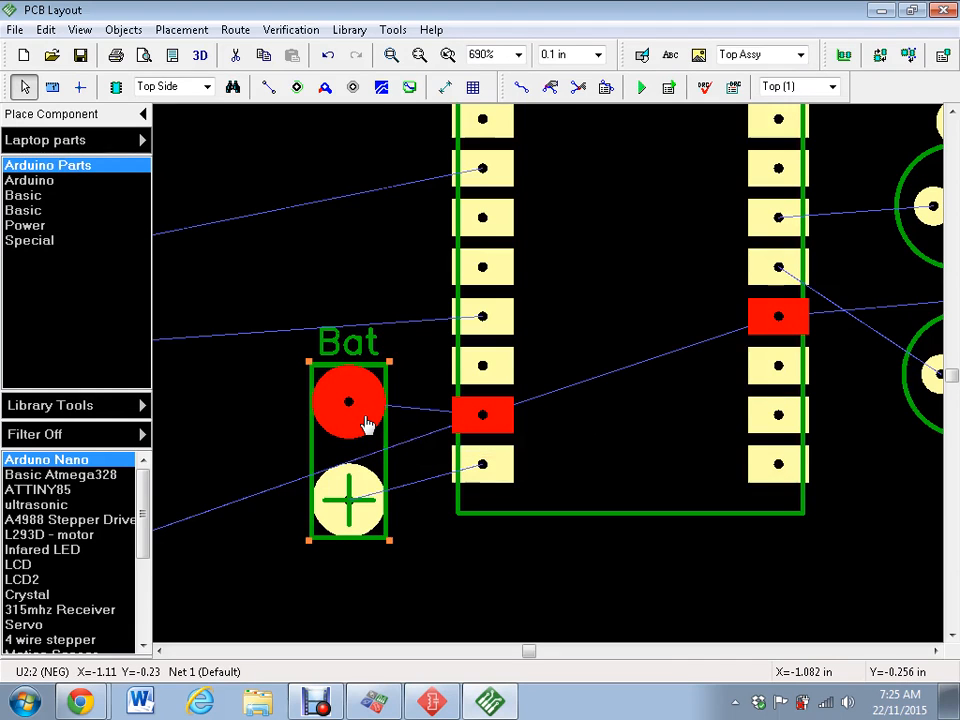
scroll(368, 425, down, 3)
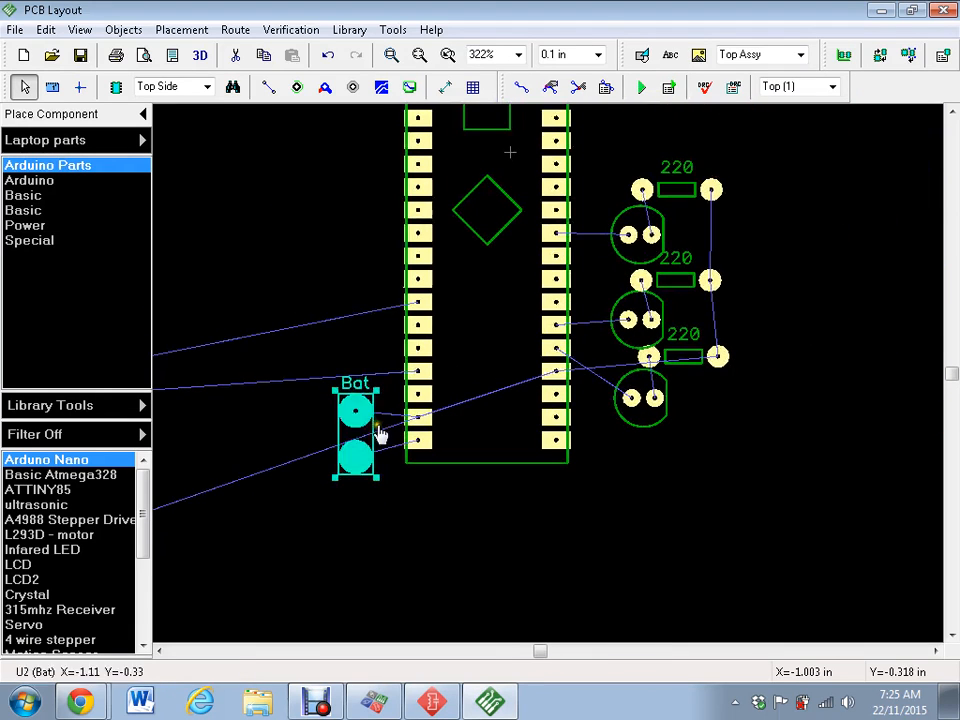
scroll(362, 428, down, 3)
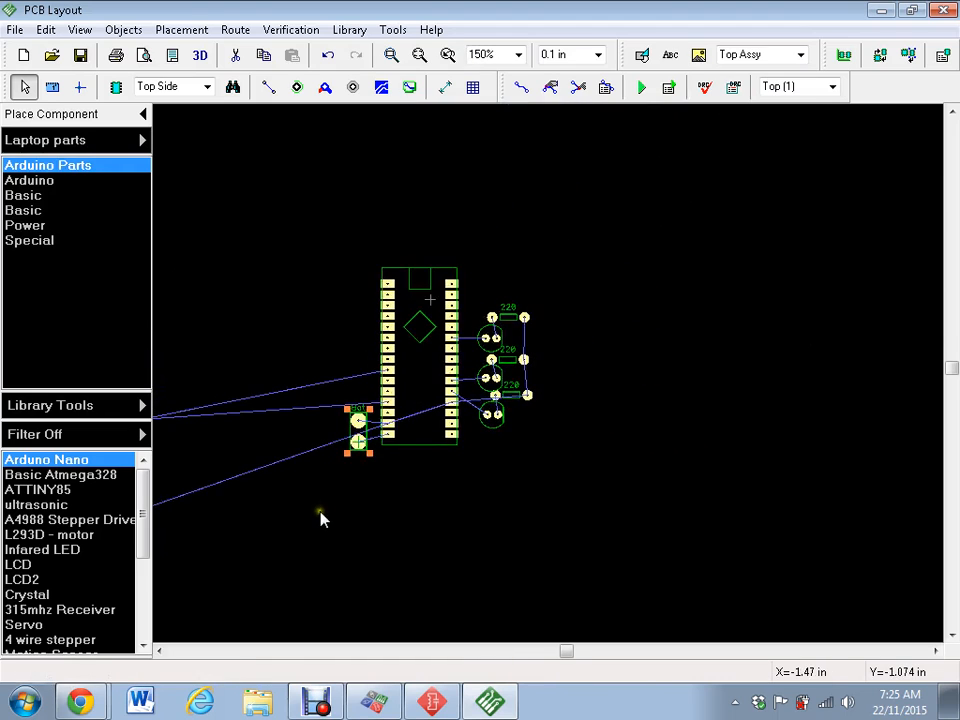
Move the 10k resistor below the battery connector and the two-pad connector above it, left of the Arduino
middle_drag(455, 493, 473, 490)
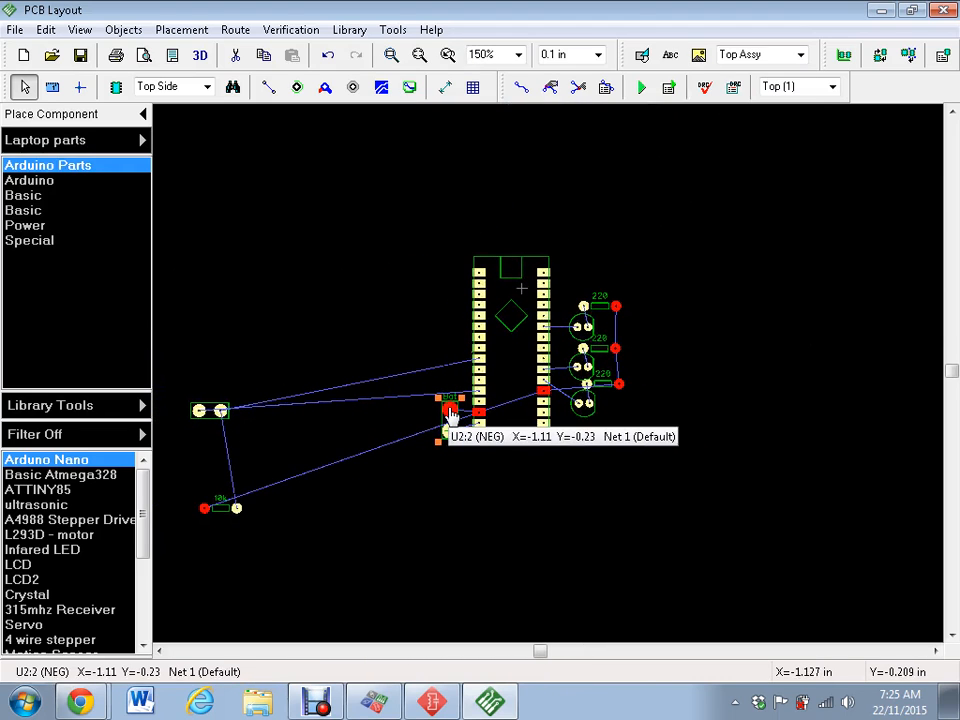
scroll(450, 415, up, 5)
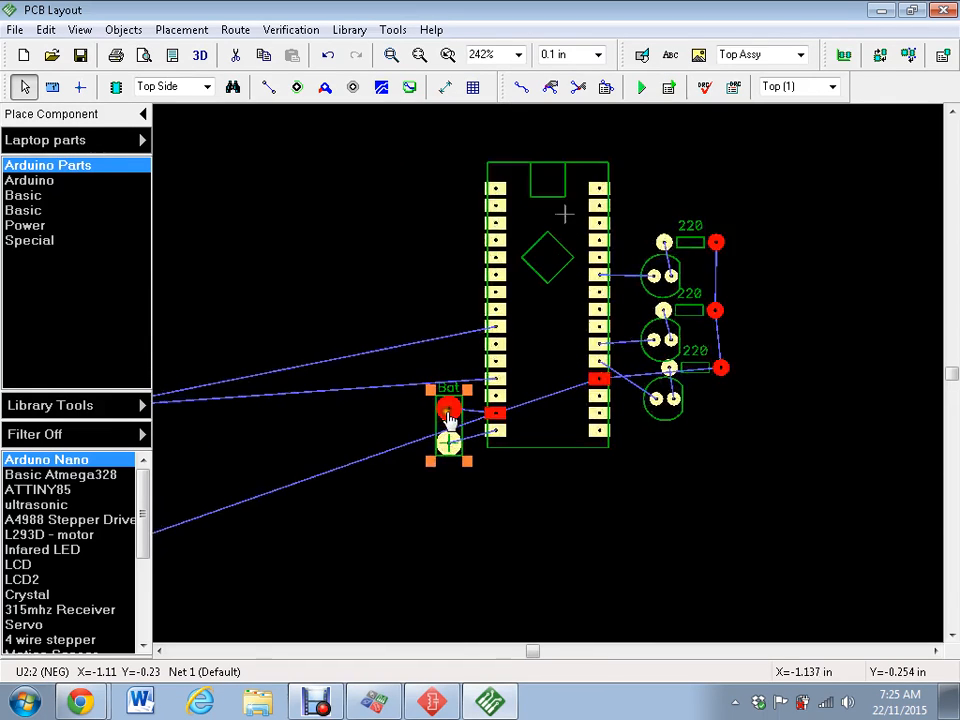
scroll(440, 430, down, 4)
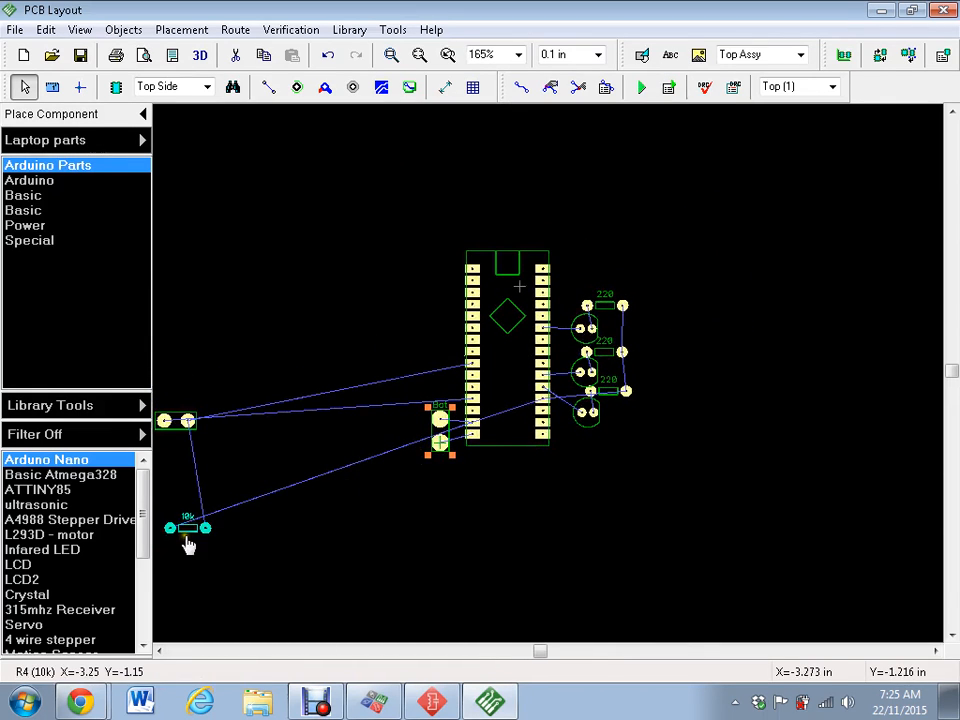
drag(188, 545, 452, 518)
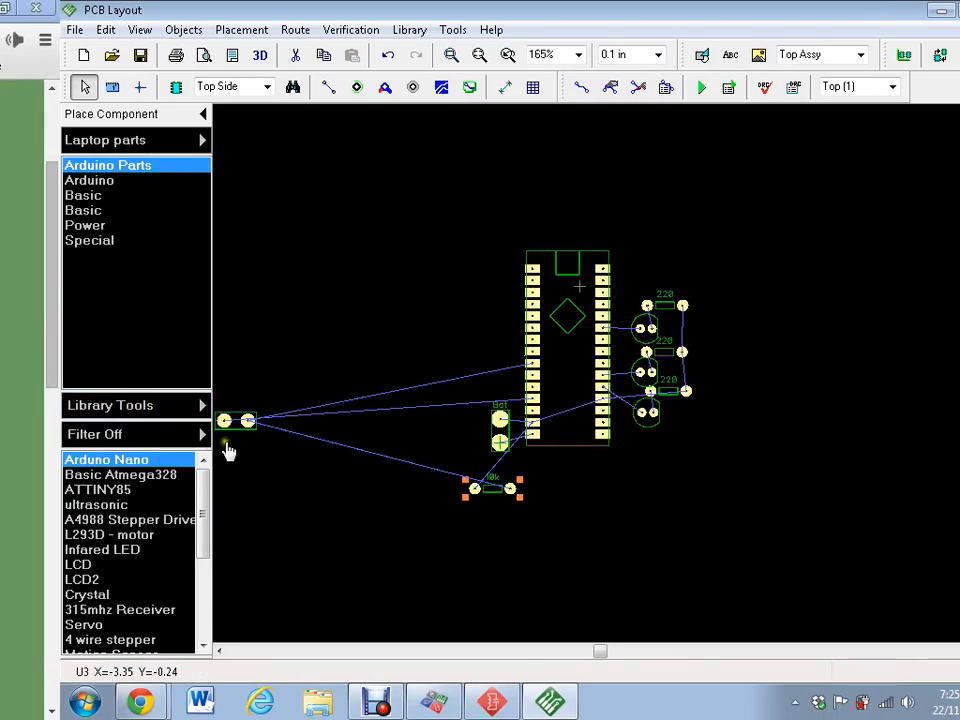
drag(238, 428, 492, 366)
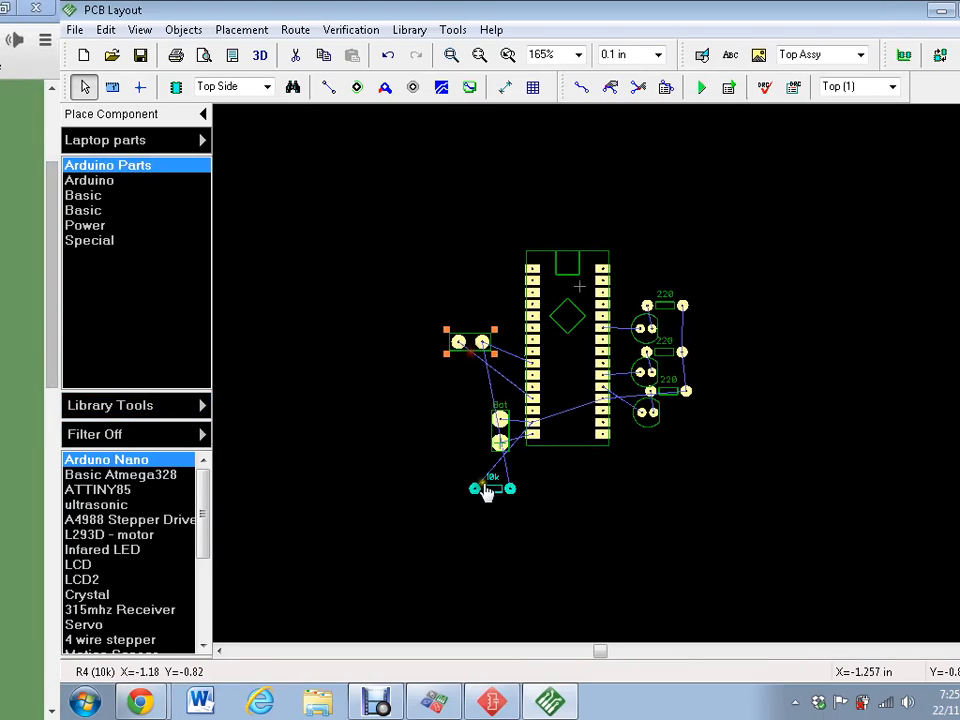
Move the 10k resistor to the outer side of the battery connector and rotate it vertically
drag(490, 494, 420, 450)
key(r)
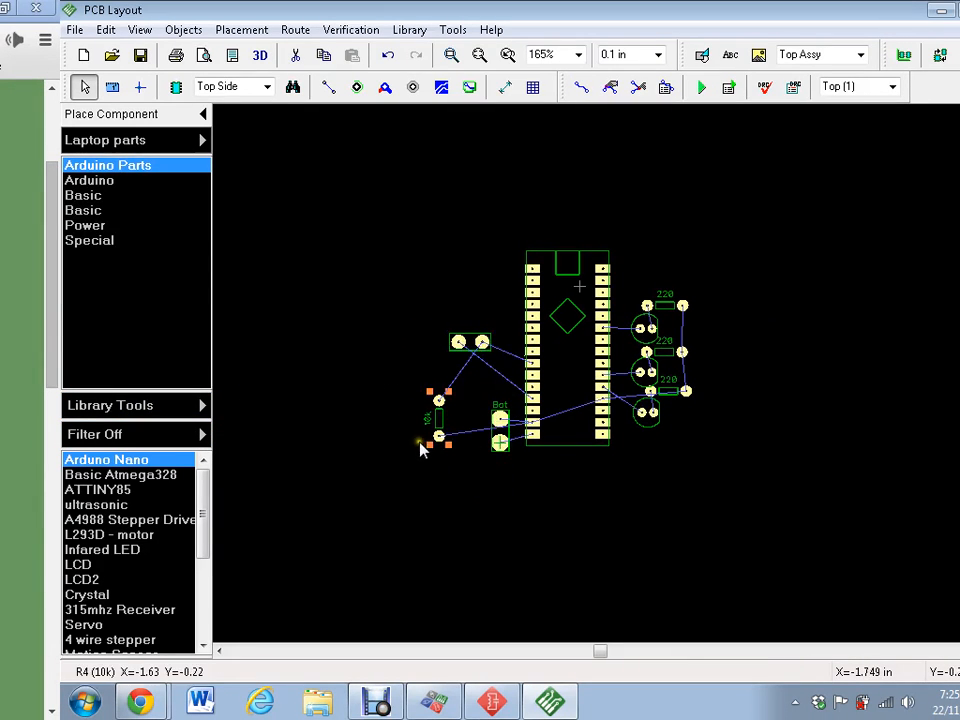
scroll(420, 450, up, 6)
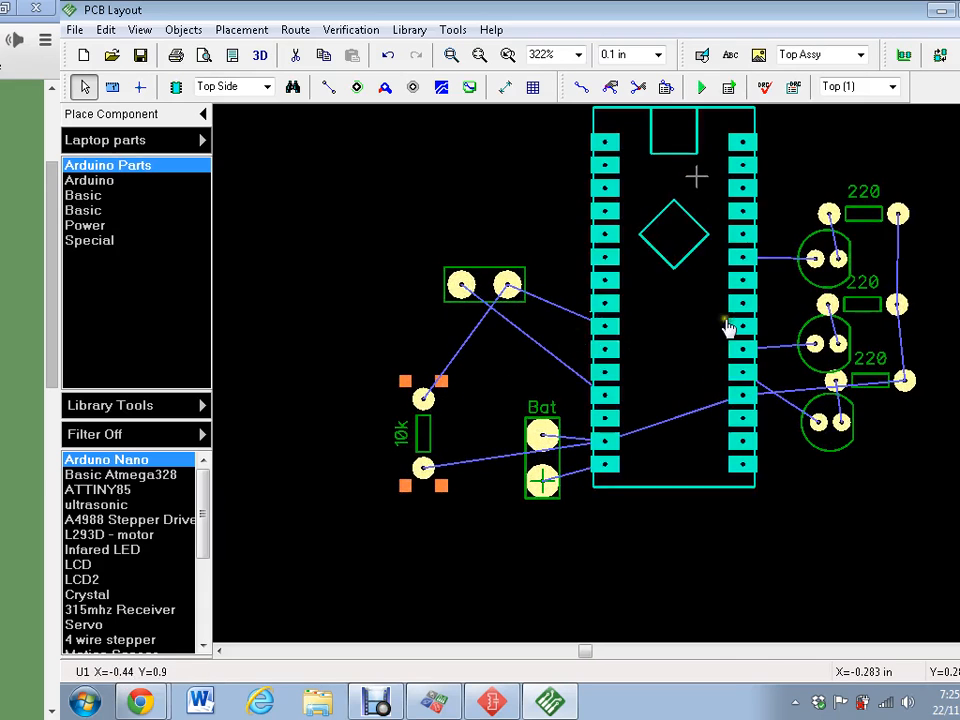
middle_drag(682, 344, 652, 377)
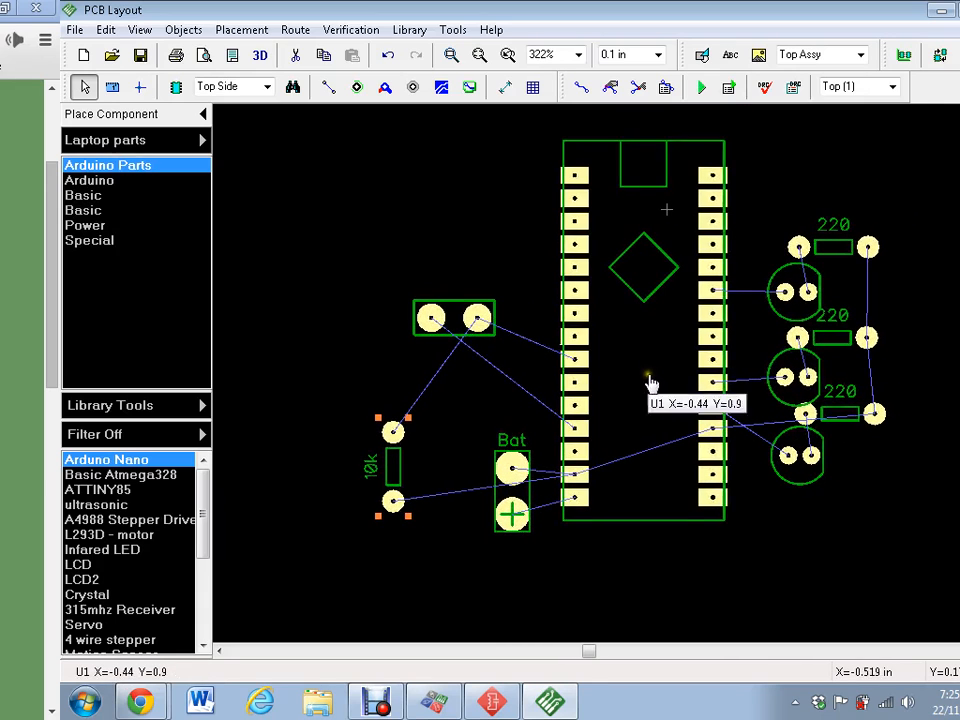
Rotate the two-pad connector vertically, move it closer to the Arduino above the battery connector, and place the 10k resistor beside it
click(460, 330)
key(r)
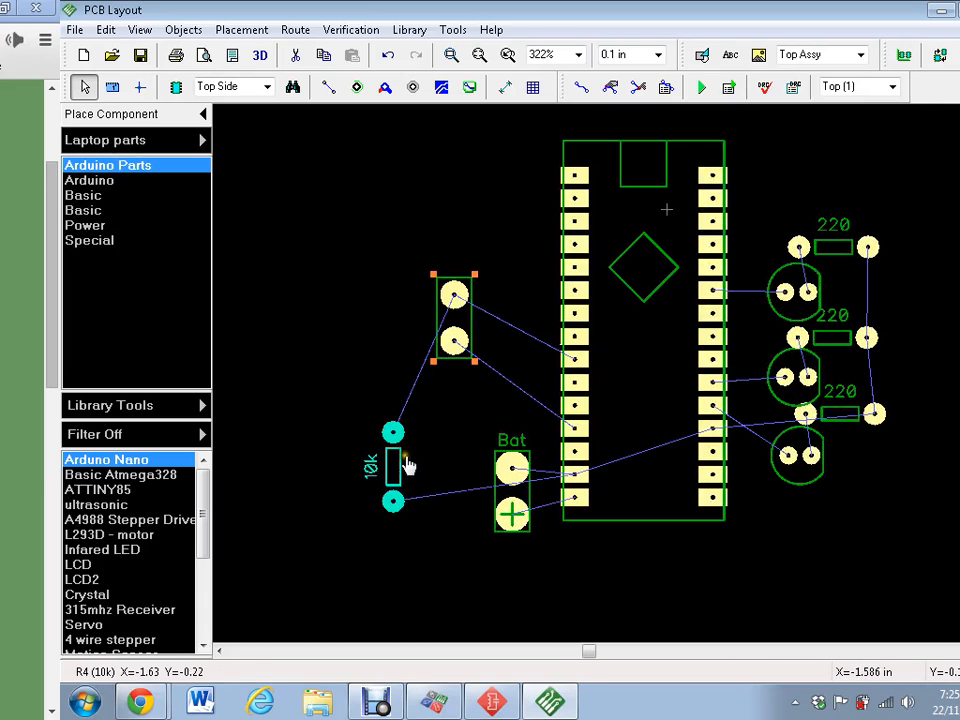
drag(407, 465, 498, 332)
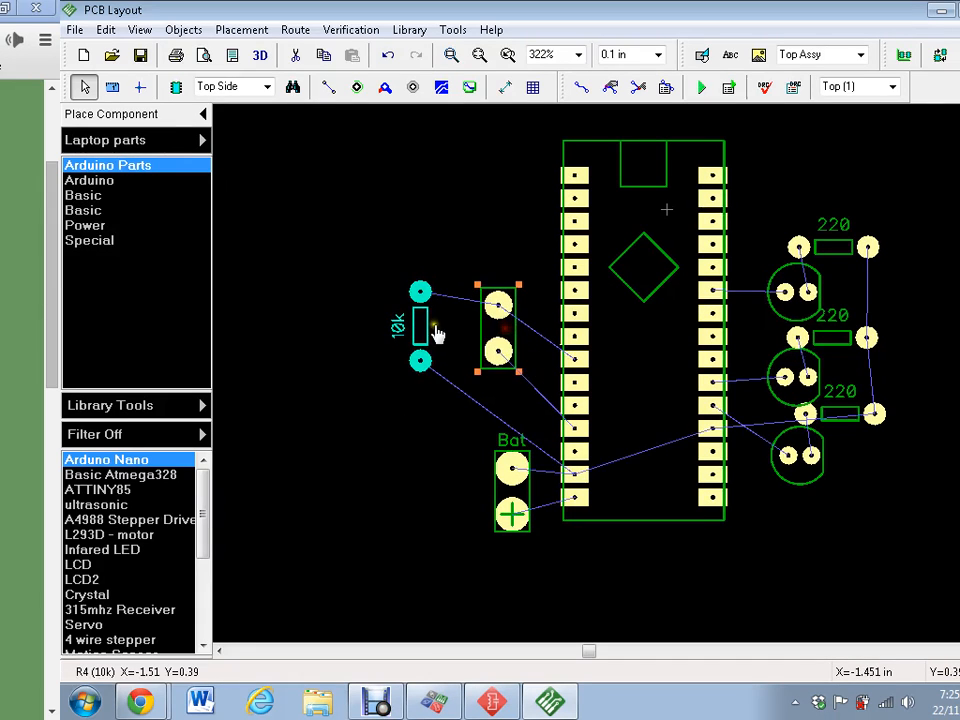
drag(437, 333, 489, 368)
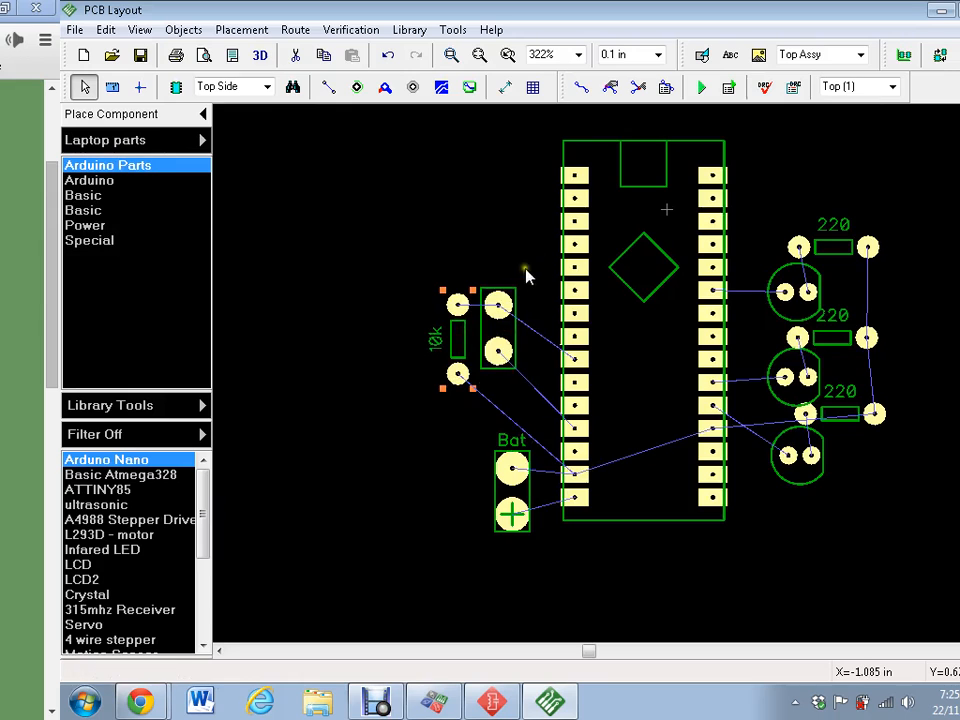
Autoroute the whole board with the rearranged components
middle_drag(518, 273, 454, 298)
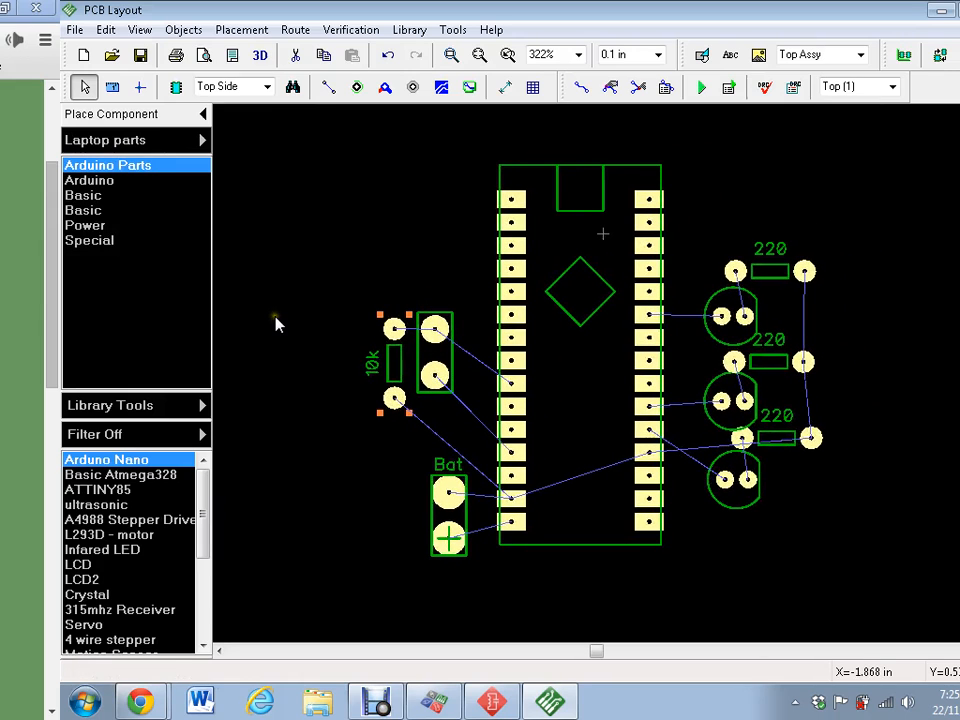
click(701, 89)
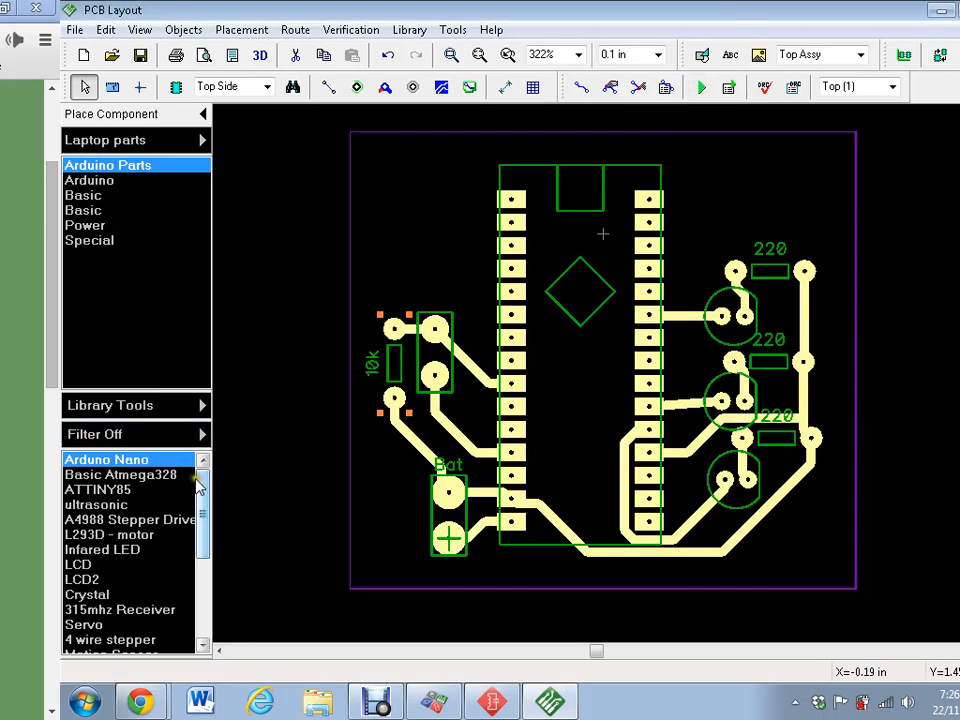
Examine the routed traces around the Arduino's lower pins and their clearance from neighbouring pads and traces
scroll(408, 466, down, 4)
scroll(409, 466, up, 5)
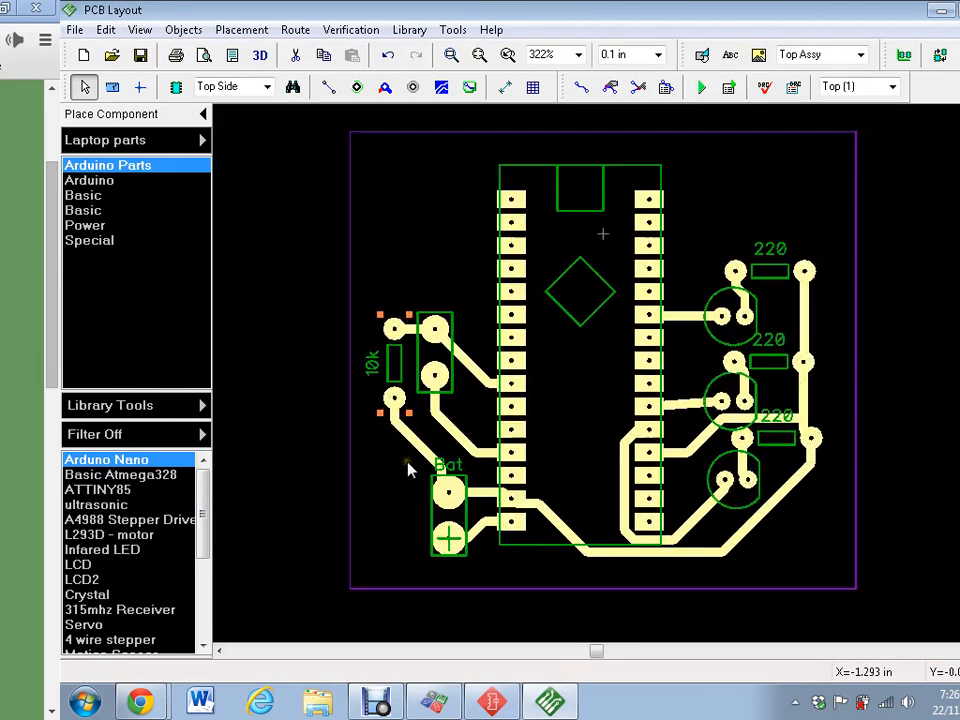
scroll(546, 396, down, 3)
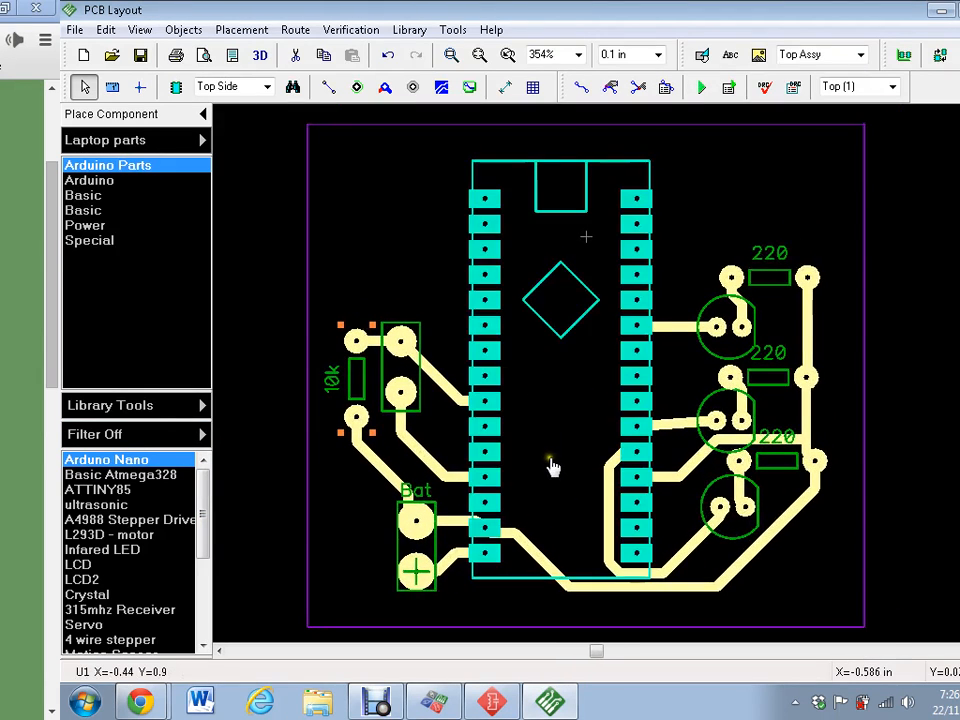
scroll(439, 407, up, 4)
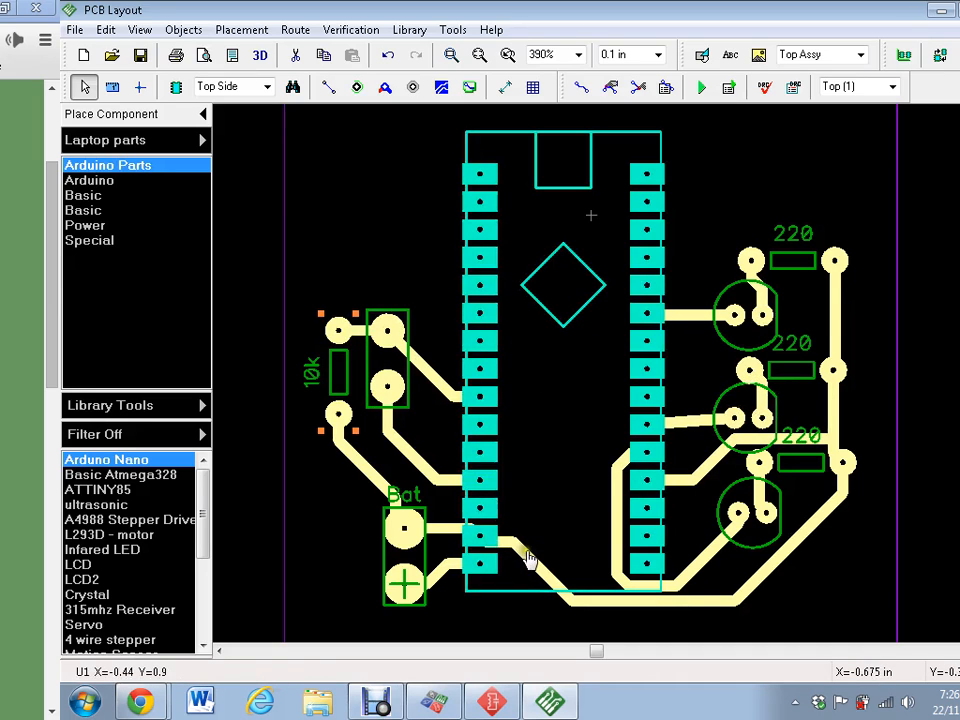
scroll(557, 551, up, 4)
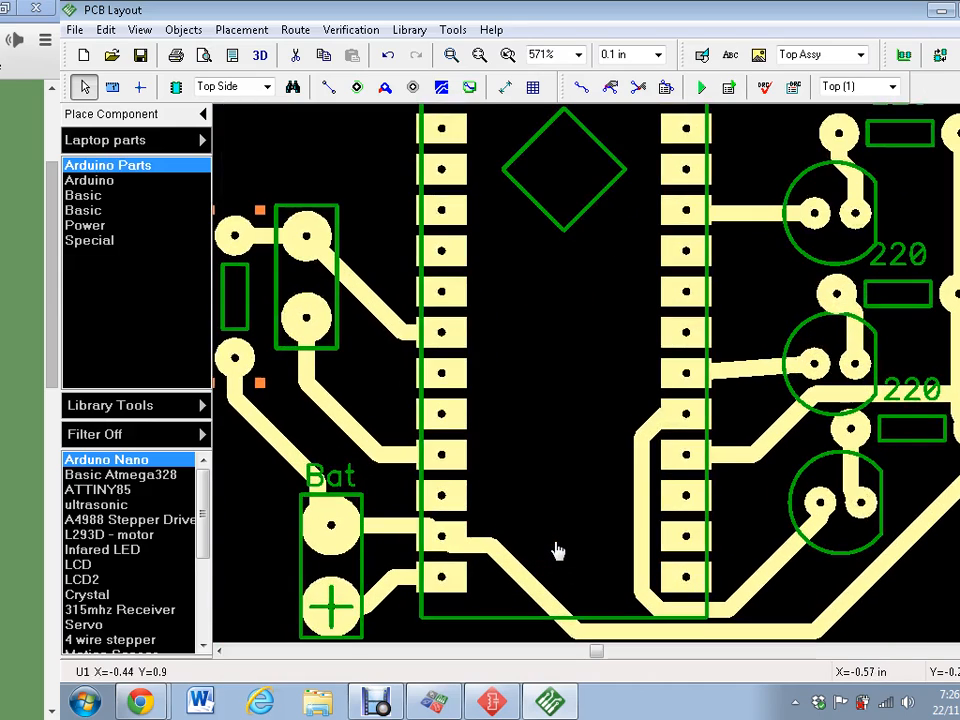
middle_drag(626, 519, 561, 422)
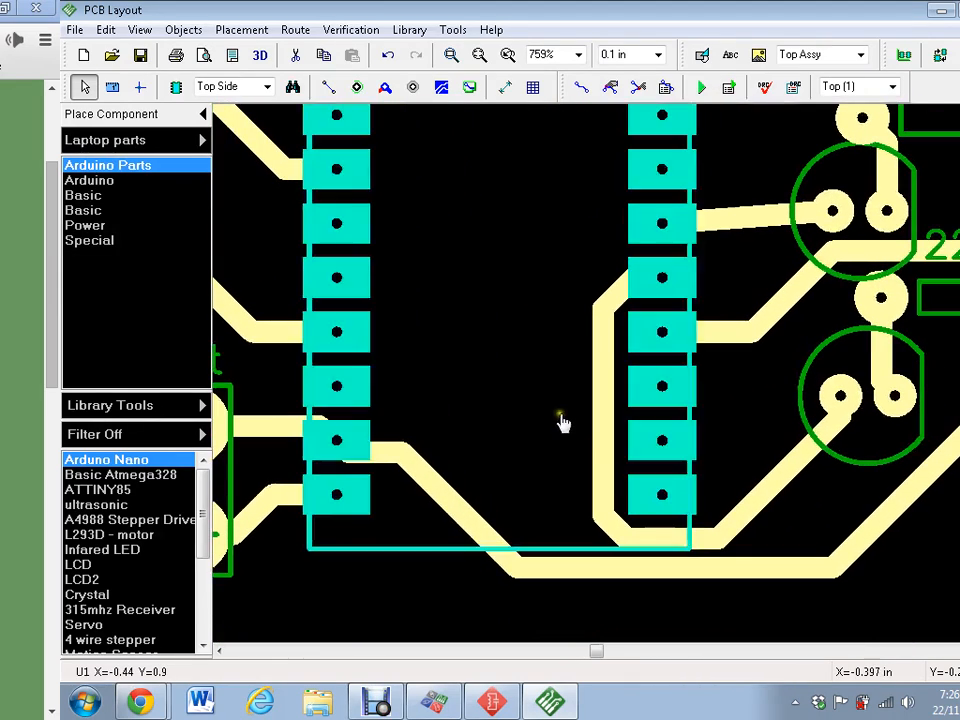
scroll(657, 480, up, 1)
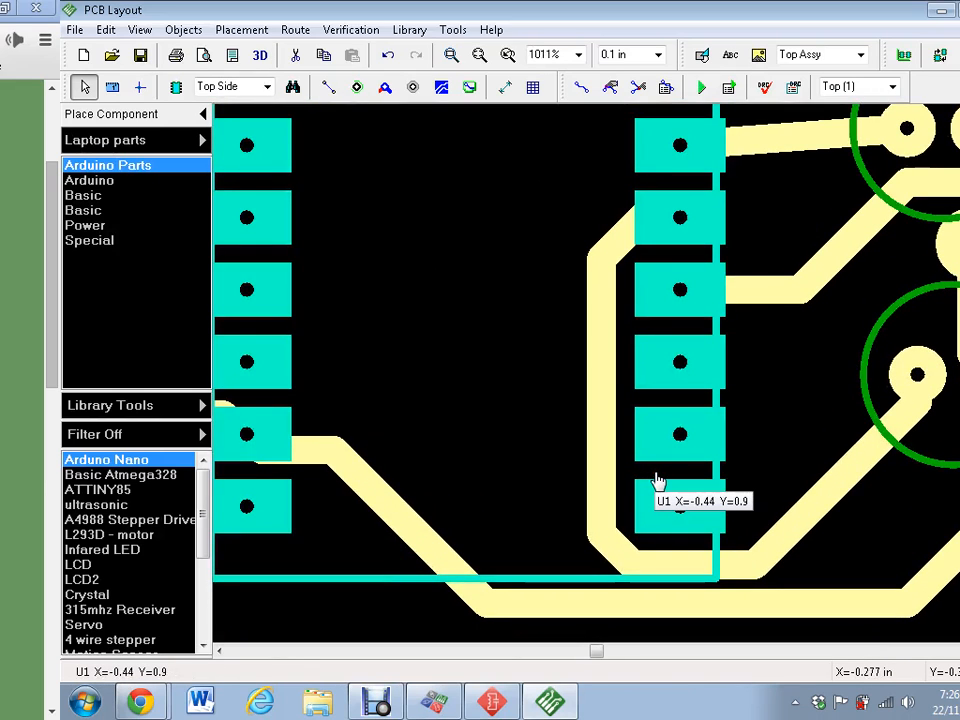
scroll(657, 480, down, 2)
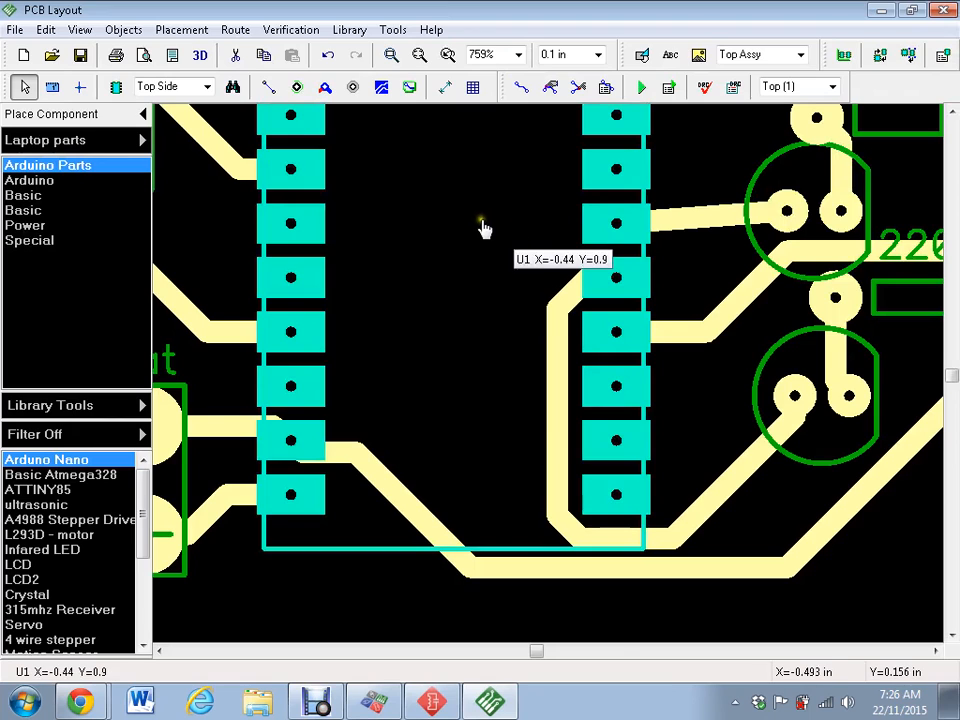
middle_drag(474, 242, 461, 270)
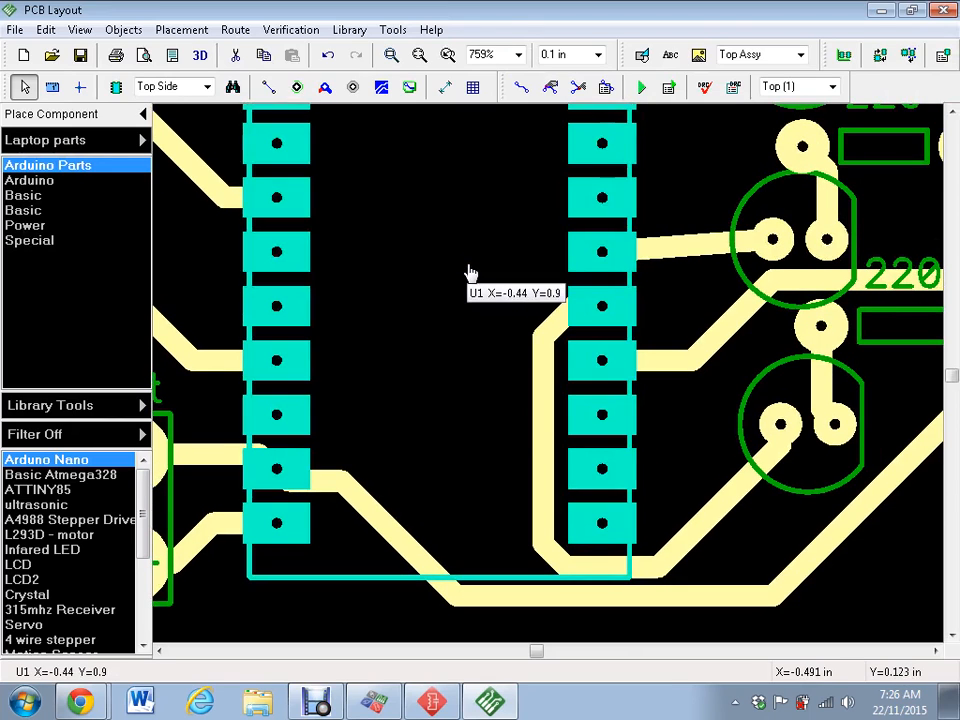
Make Bottom (2) the current layer and shift the lowest LED's vertical trace away from the Arduino pads
click(832, 88)
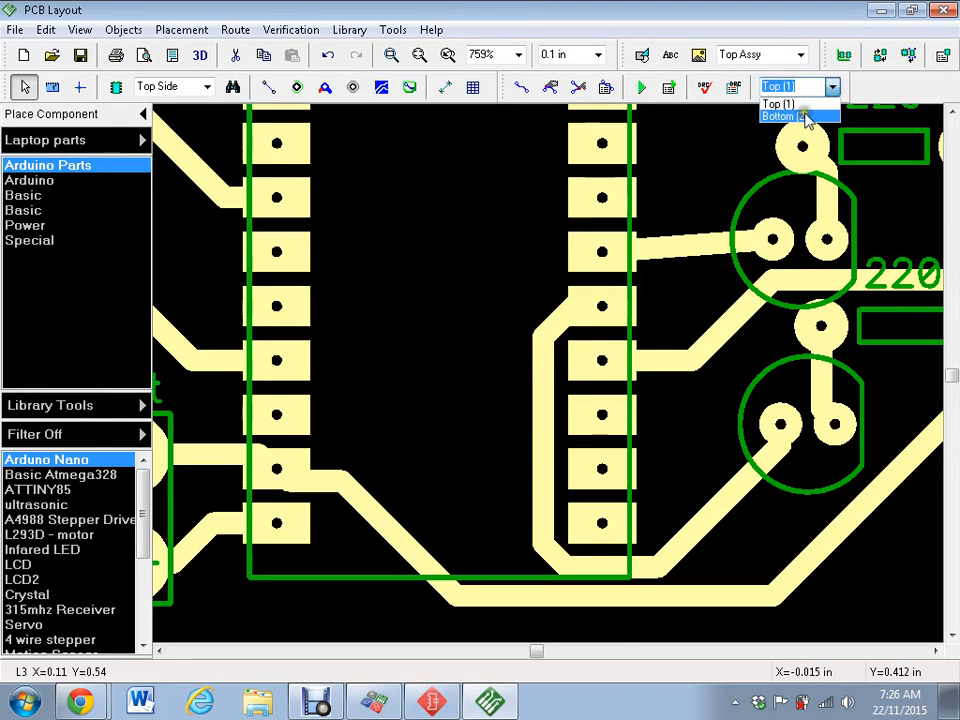
click(790, 116)
click(542, 381)
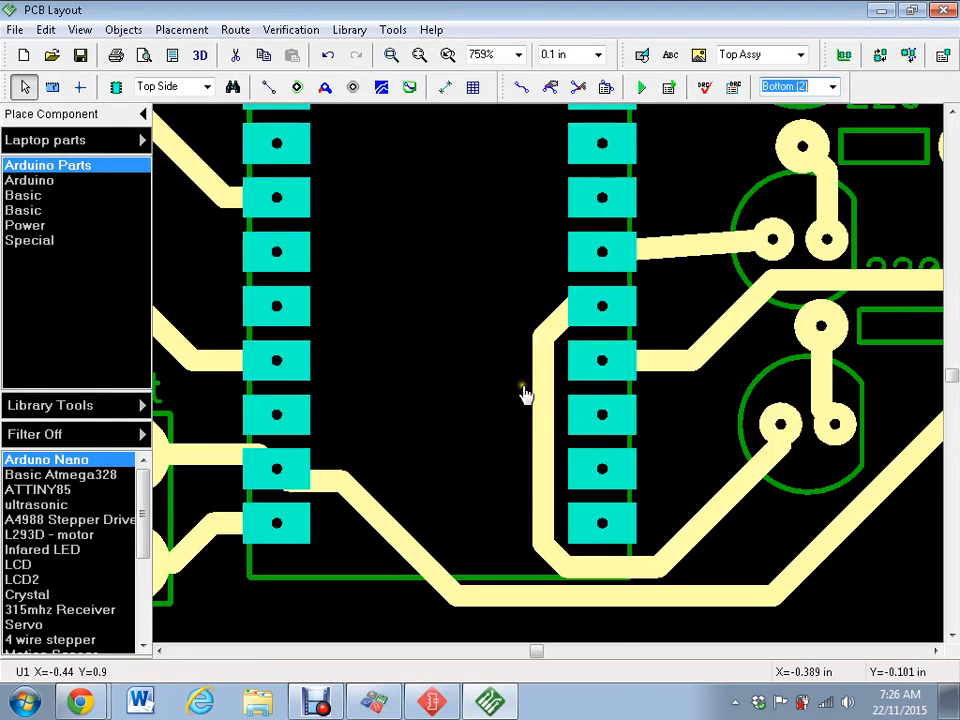
drag(544, 386, 523, 388)
click(542, 366)
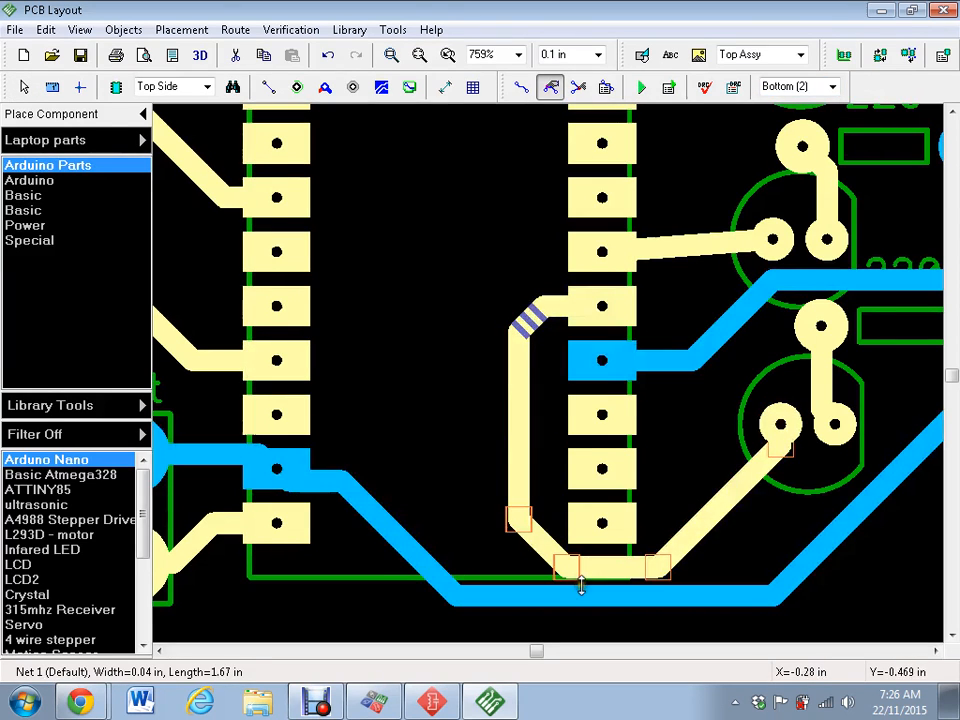
Lower the two horizontal traces below the Arduino and push the LED trace's diagonal segments outward for more clearance
drag(581, 591, 581, 612)
drag(597, 569, 597, 579)
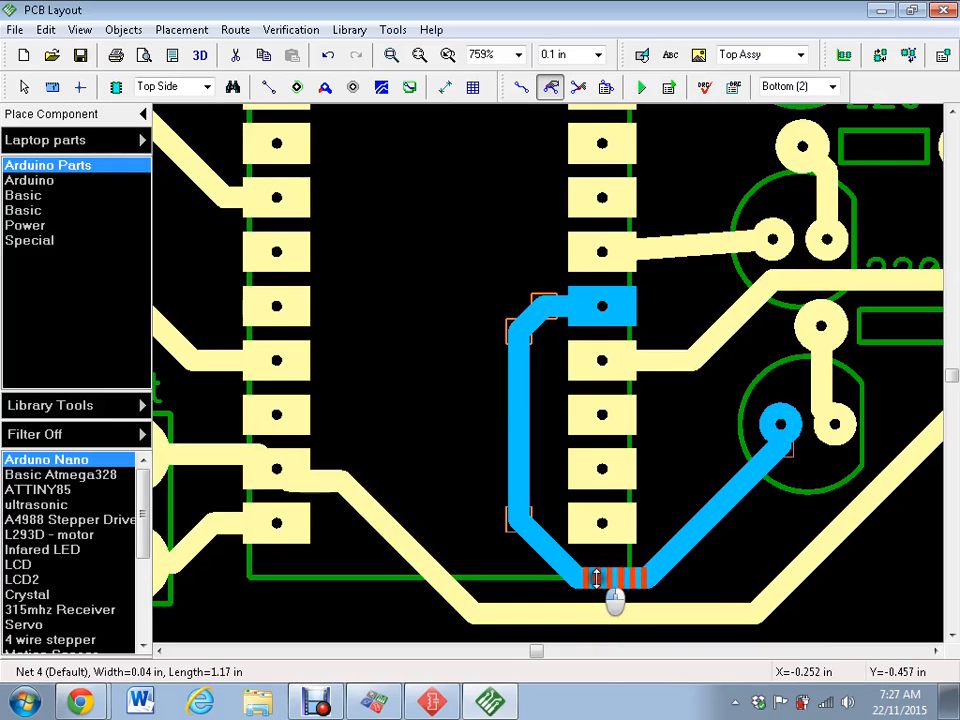
drag(538, 542, 519, 553)
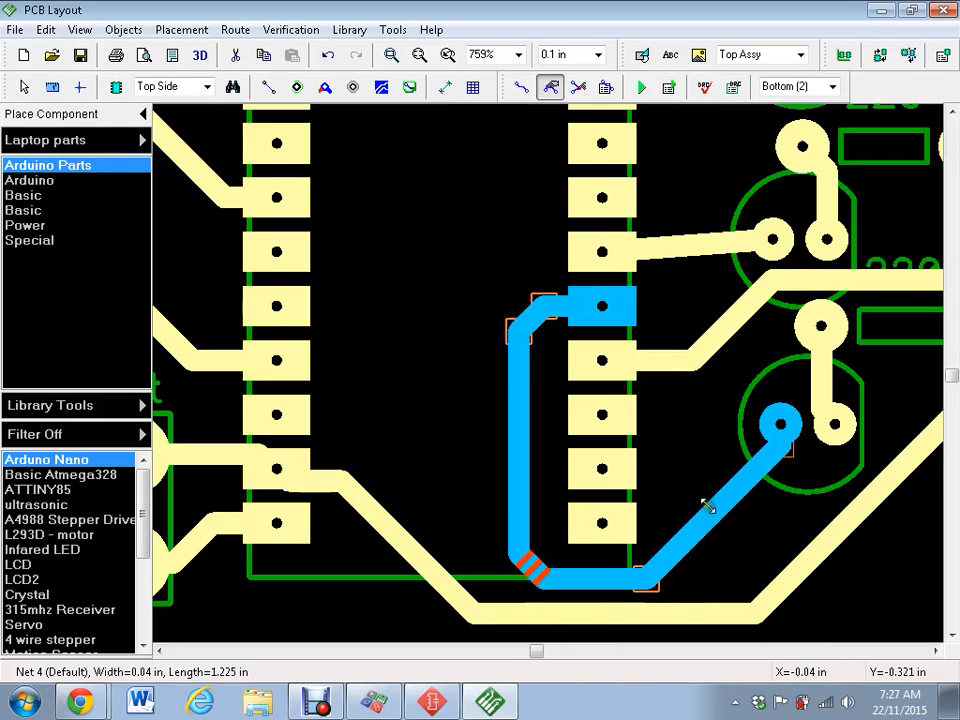
mouse_move(707, 504)
mouse_down()
mouse_move(750, 525)
mouse_move(755, 518)
mouse_up()
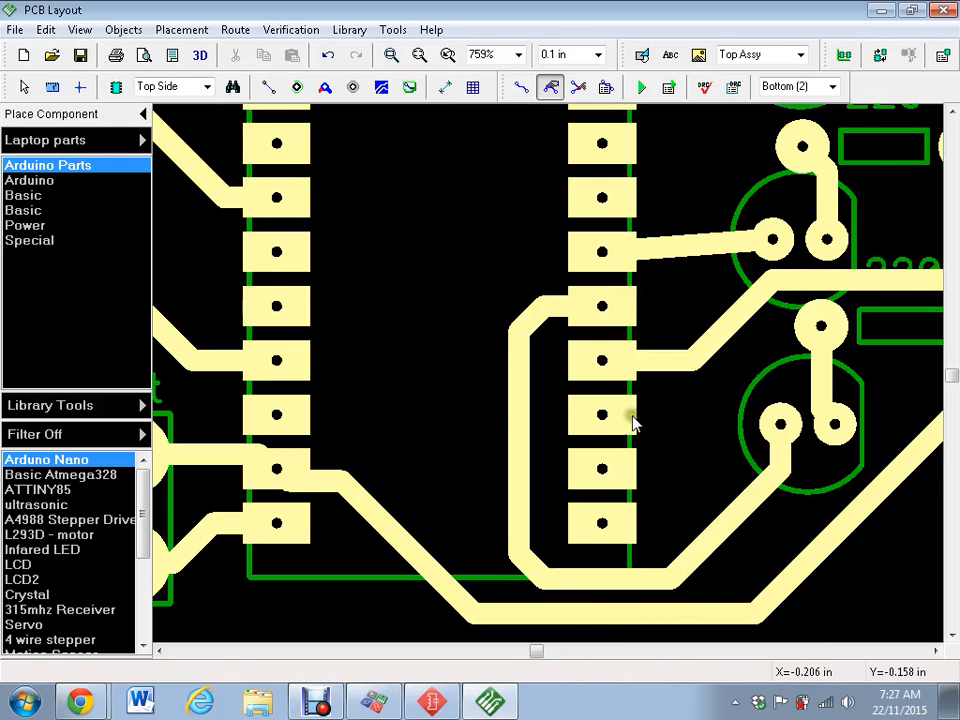
Display only the current layer and check the traces and pads on the bottom copper
scroll(604, 397, down, 3)
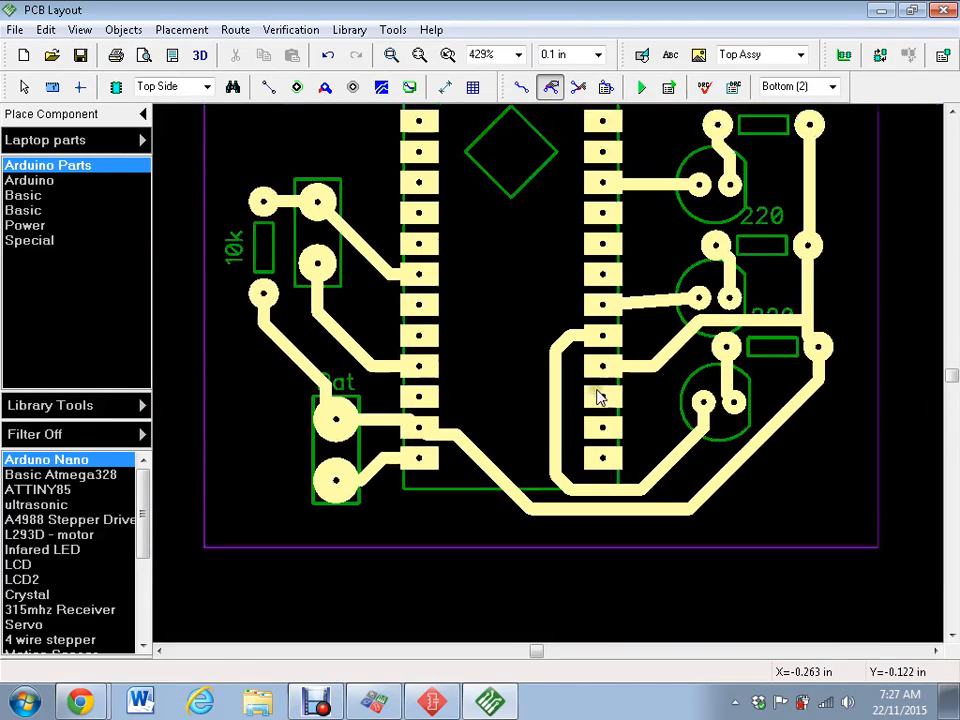
middle_drag(493, 276, 454, 347)
click(110, 30)
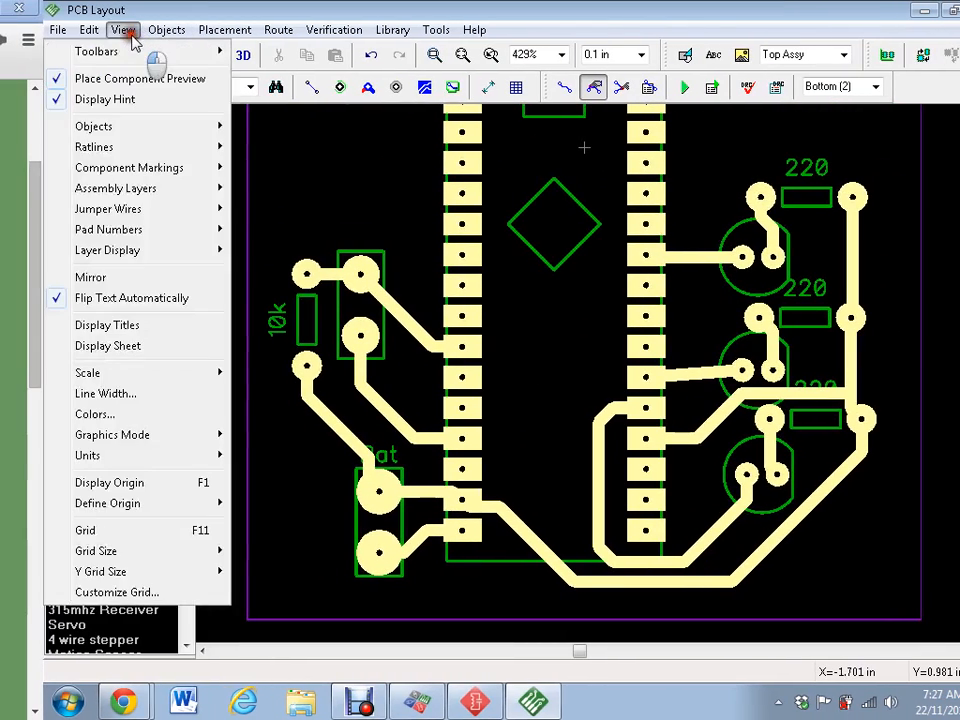
mouse_move(126, 258)
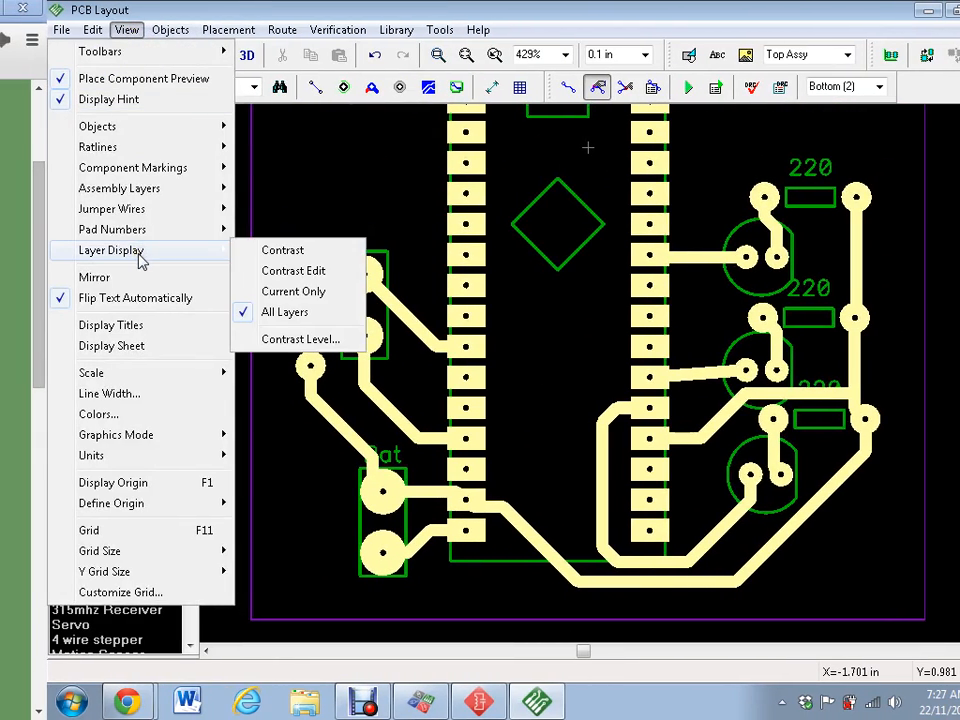
click(293, 298)
click(690, 378)
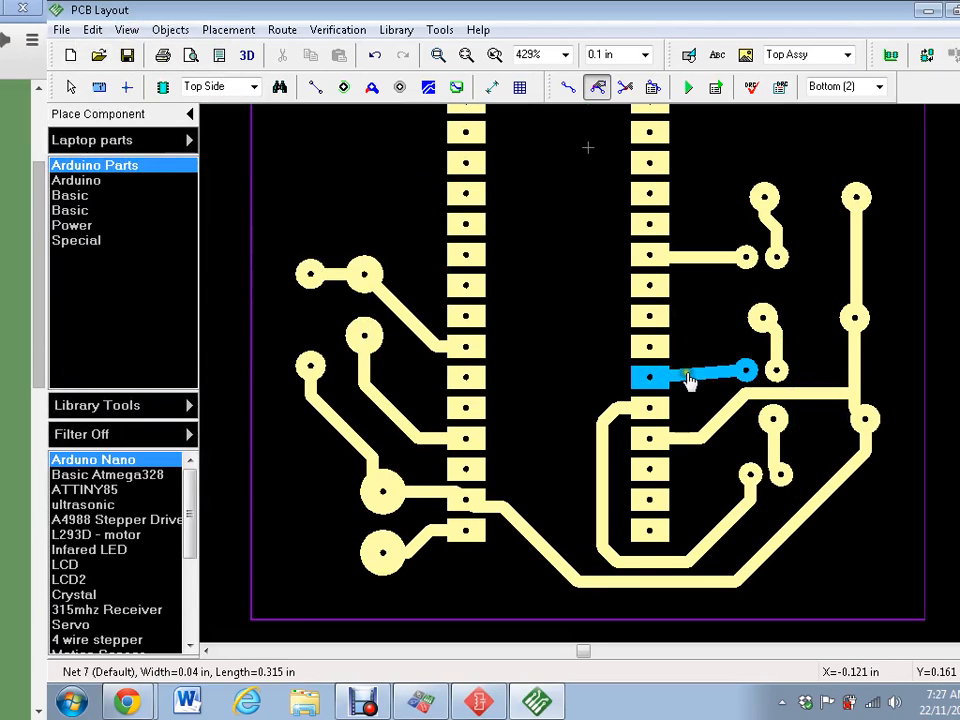
click(603, 415)
click(692, 422)
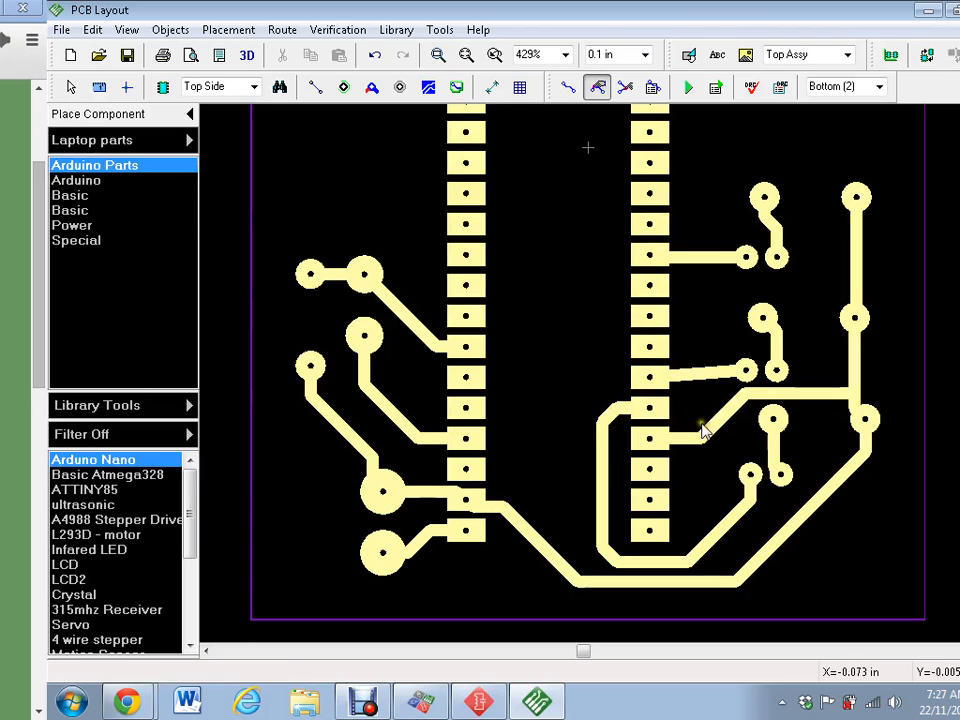
click(327, 267)
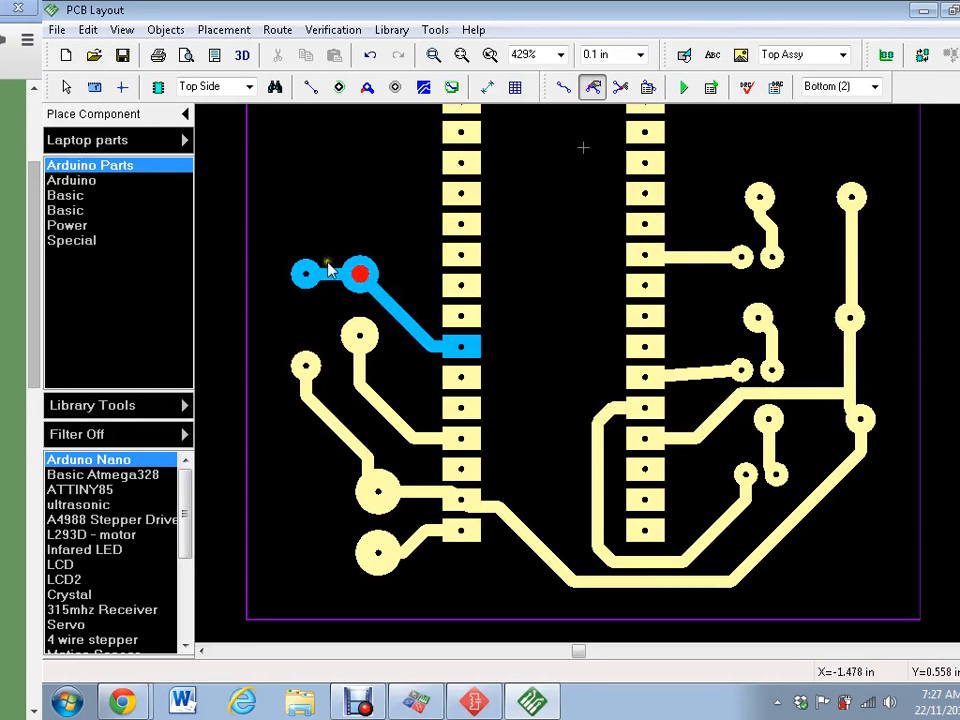
key(Escape)
Display all layers again and leave the trace editing mode
click(164, 32)
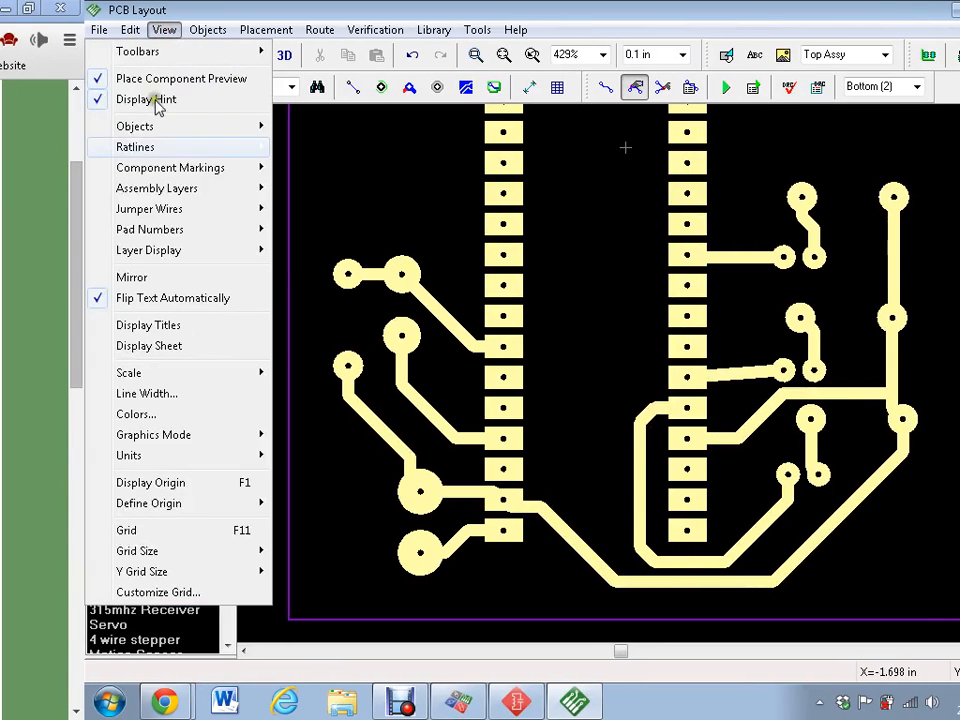
mouse_move(182, 256)
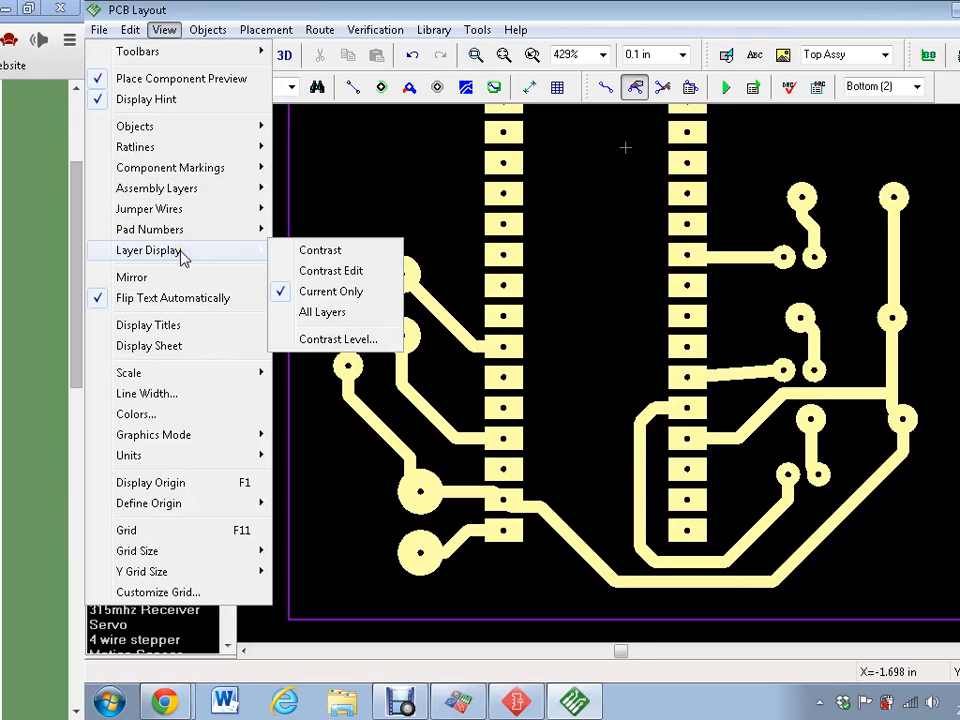
click(330, 312)
click(641, 426)
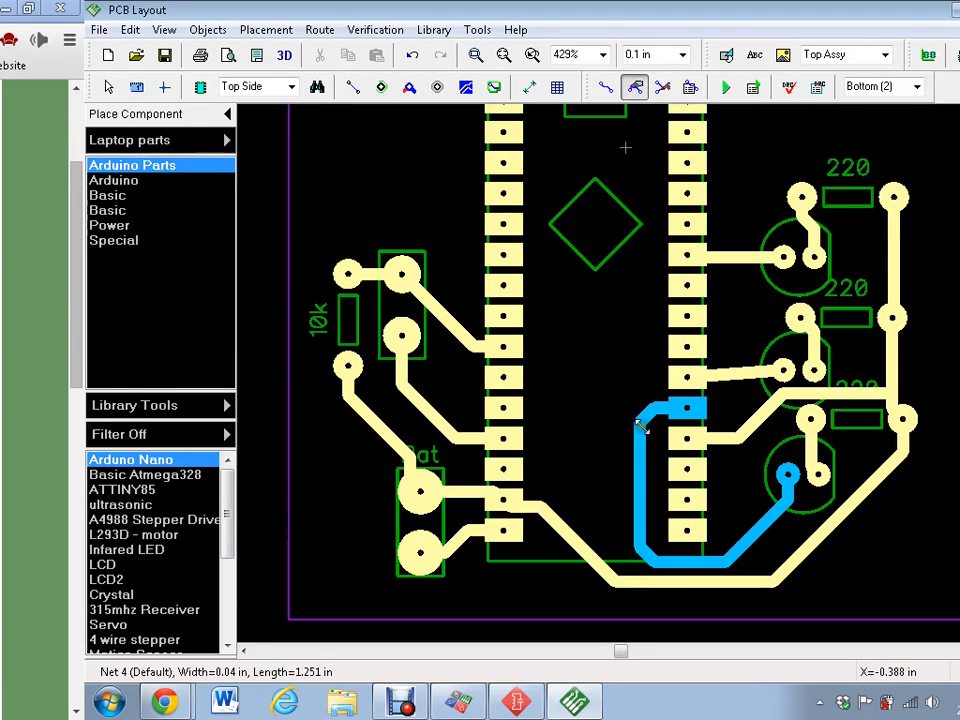
key(Escape)
key(Escape)
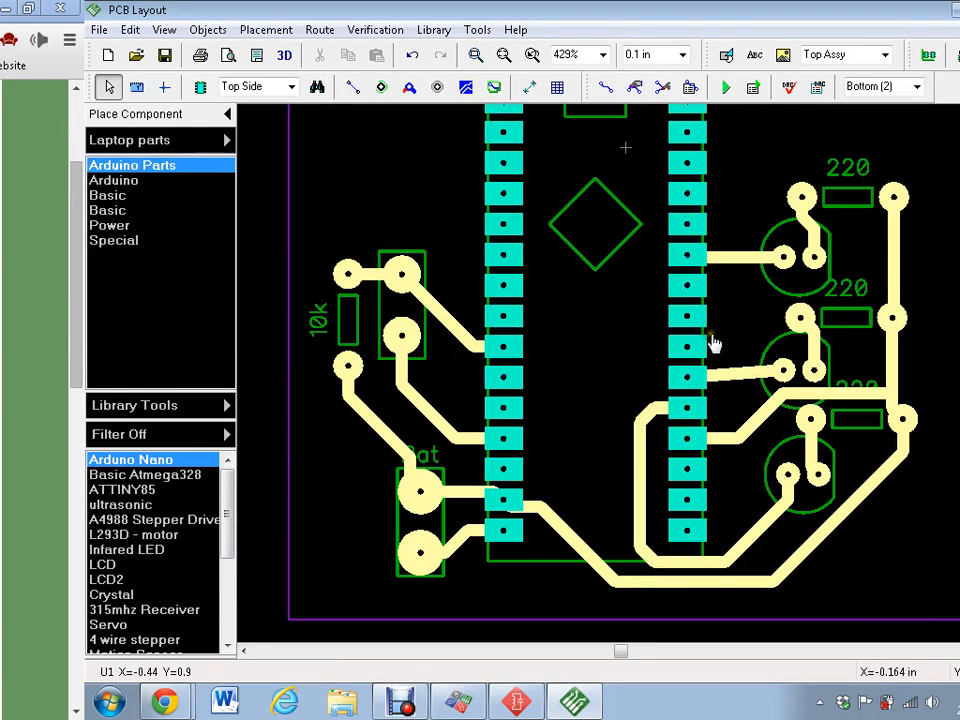
click(727, 256)
key(Escape)
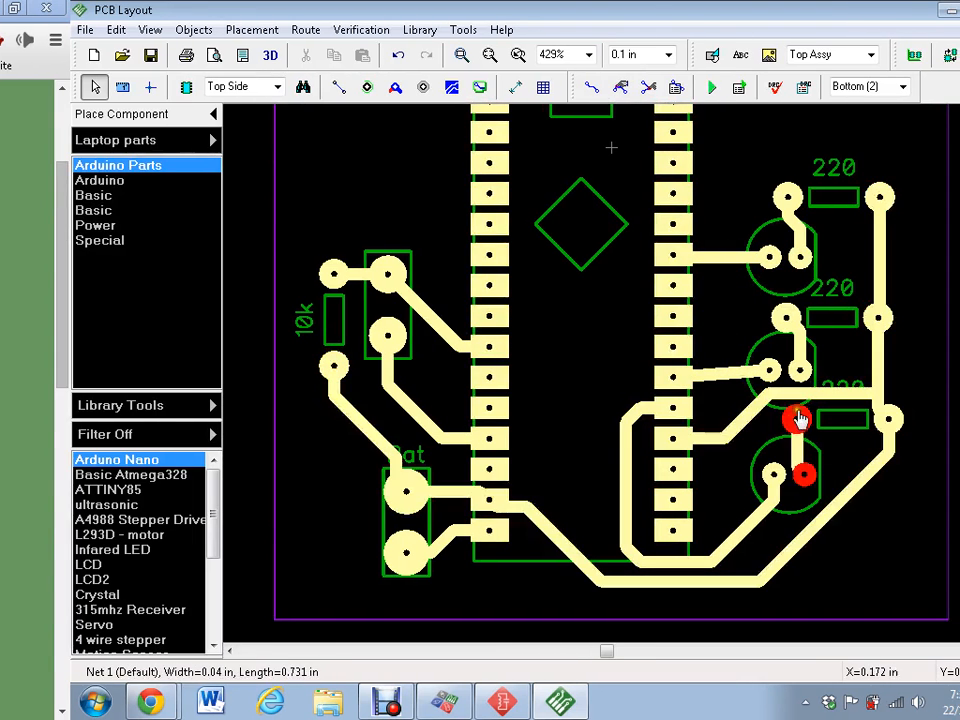
Move the outer trace's diagonal segment away from the lowest LED, and shift that LED and its 220 resistor slightly down
drag(828, 521, 876, 564)
right_click(754, 527)
drag(748, 503, 741, 520)
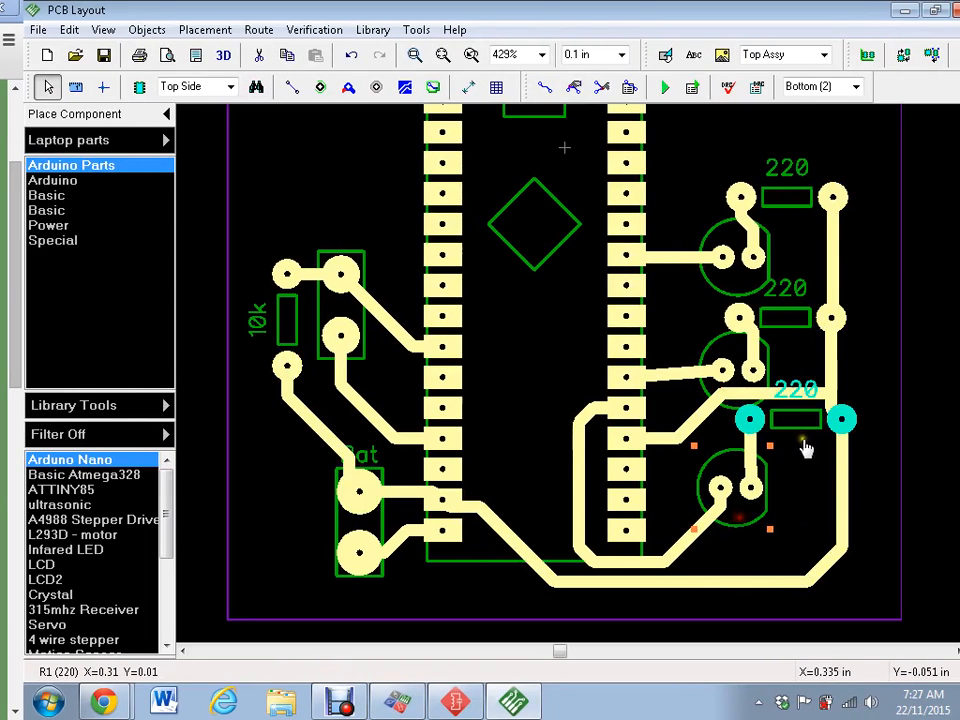
drag(797, 434, 796, 449)
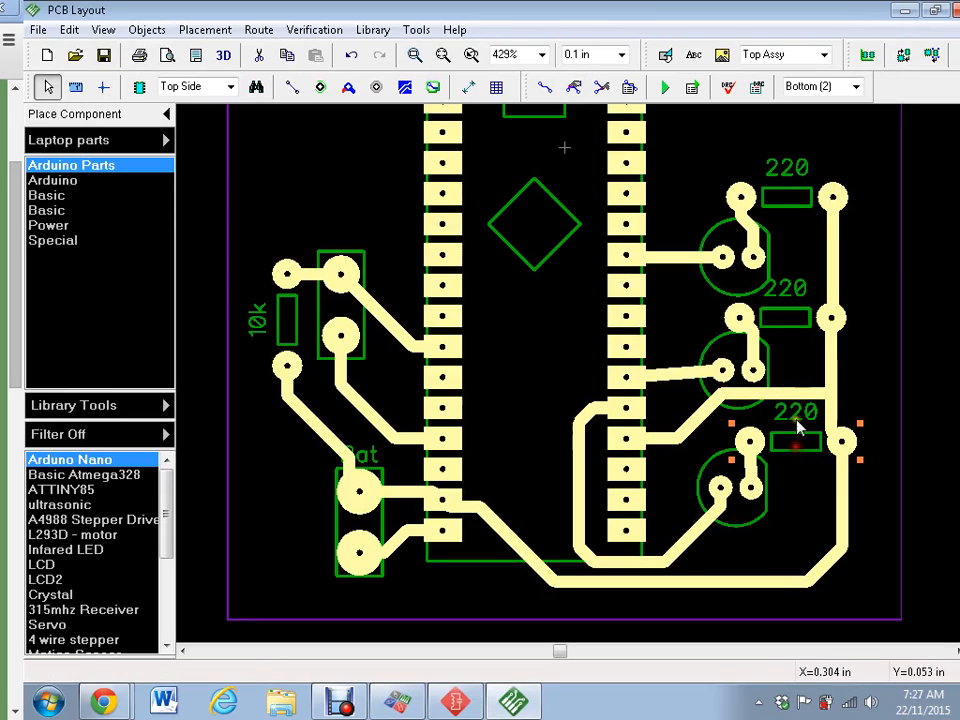
Lower the horizontal trace above the lowest 220 resistor slightly and shift its diagonal segment outward
drag(774, 393, 774, 405)
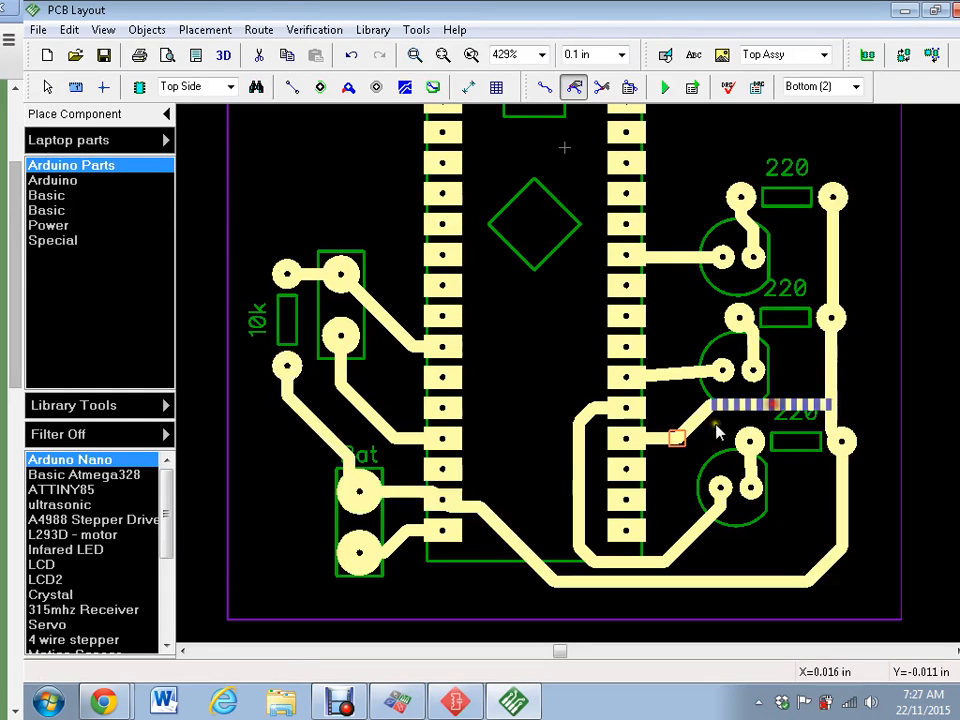
drag(690, 431, 695, 434)
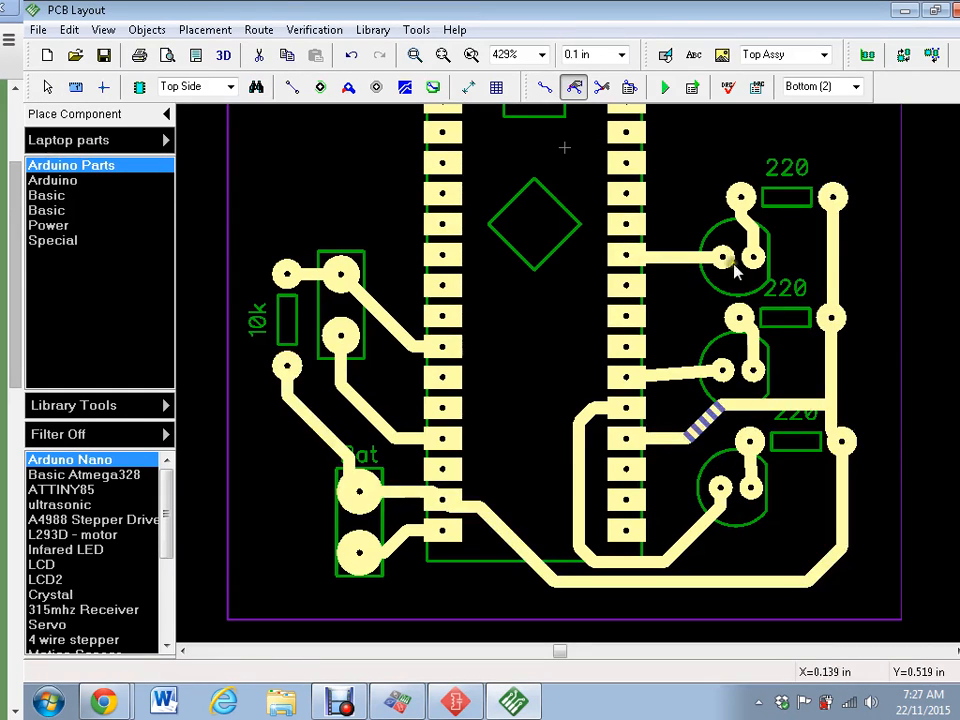
Review the board's width, height and area in the design information
scroll(378, 350, up, 1)
scroll(400, 320, down, 3)
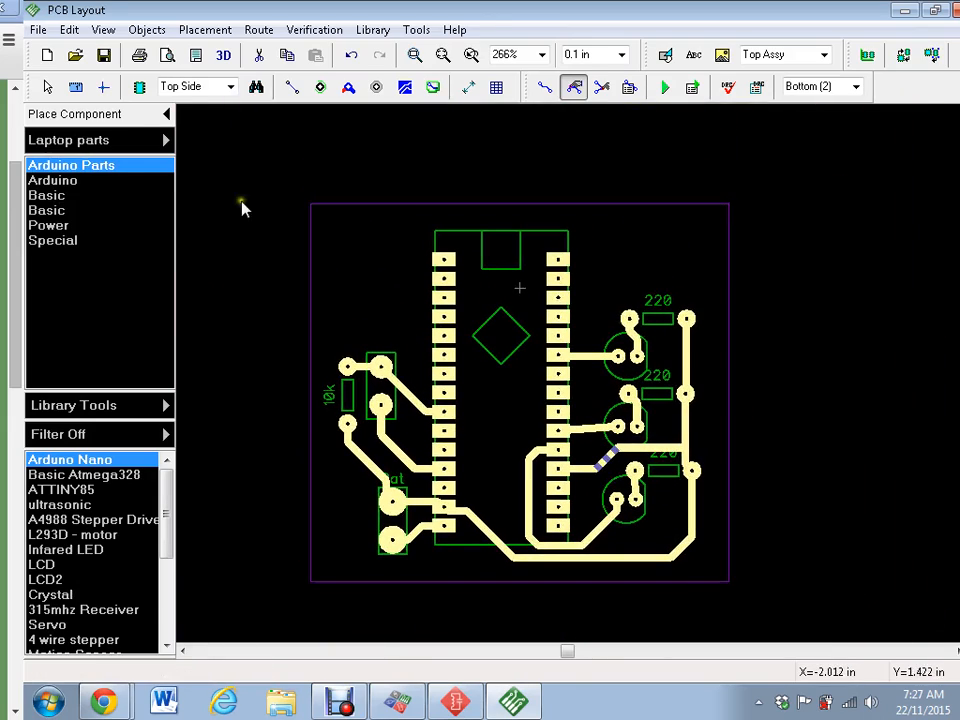
click(131, 31)
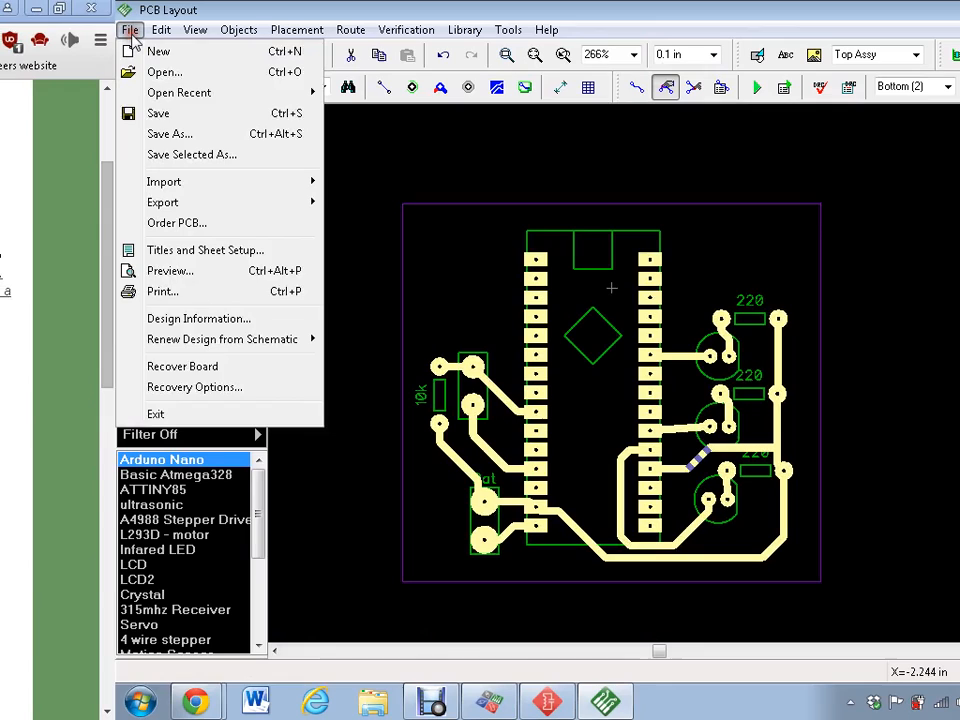
click(183, 320)
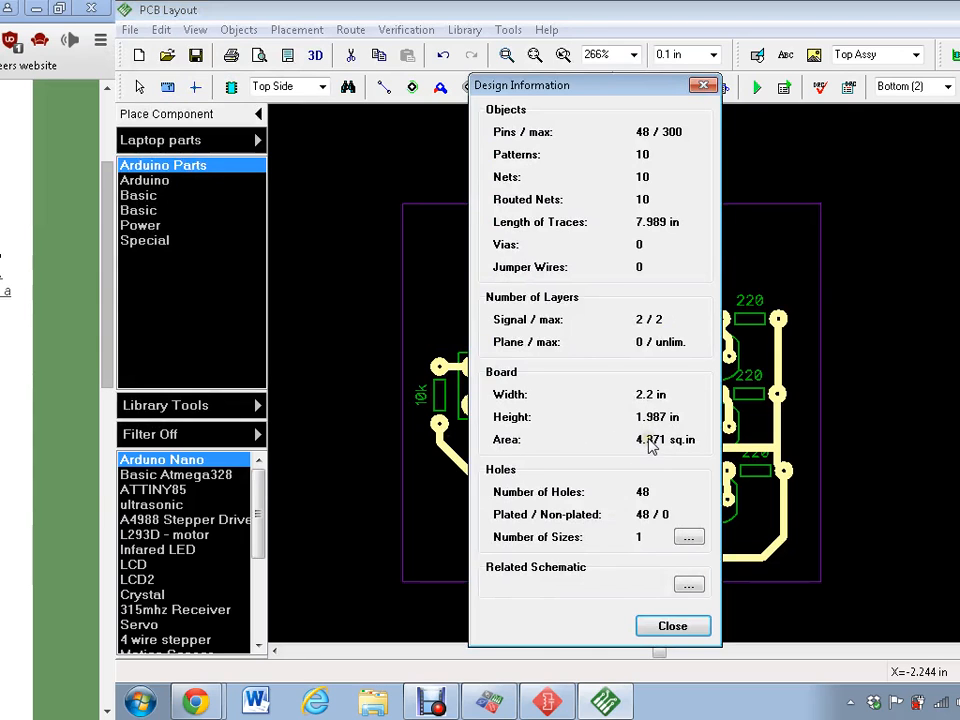
click(658, 630)
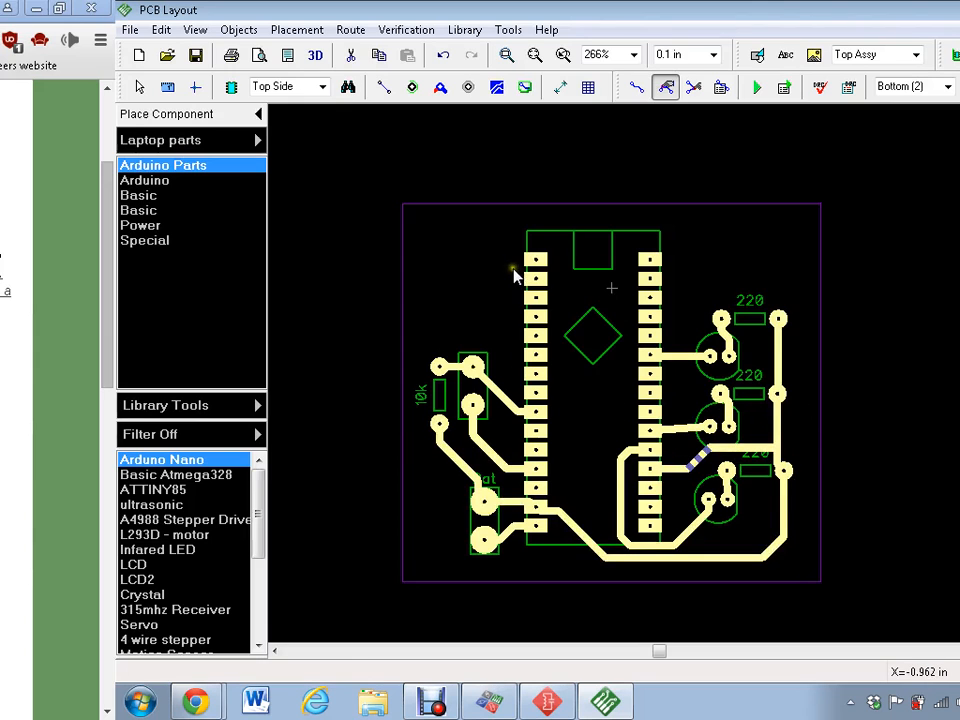
Move the two-pad component, the 10k resistor and the Bat connector closer to the Arduino's pin row
scroll(681, 428, up, 3)
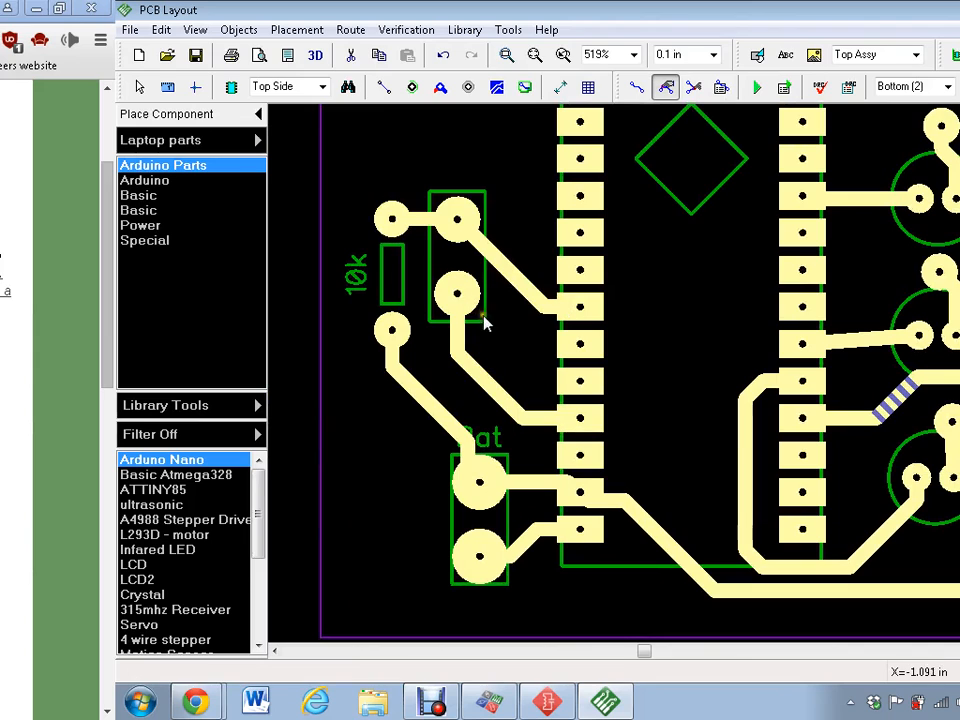
key(Escape)
drag(489, 321, 546, 396)
drag(402, 288, 467, 305)
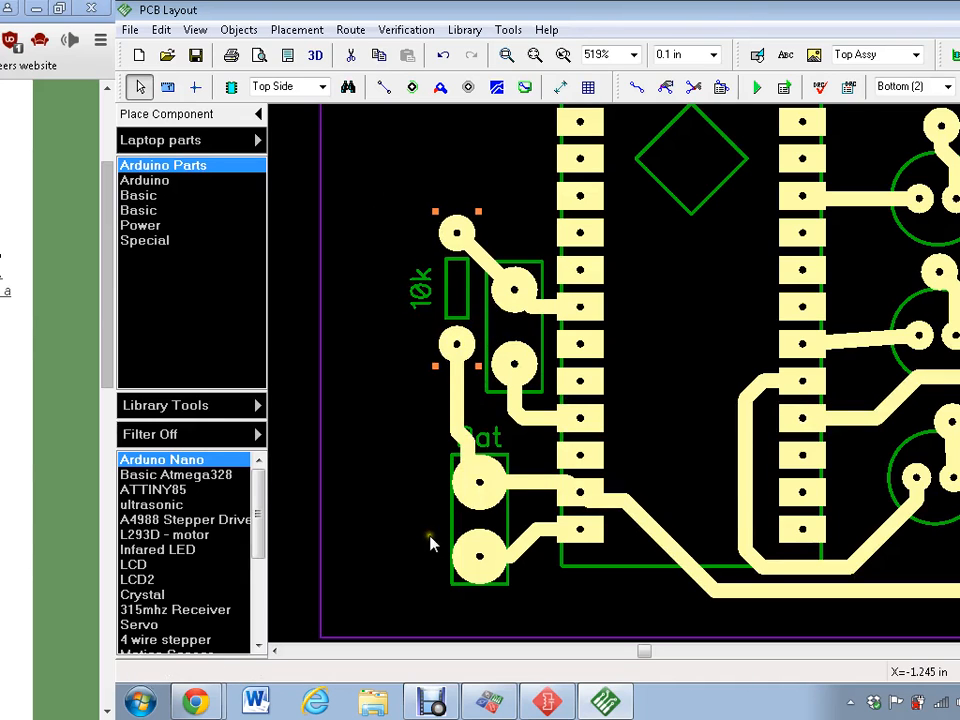
drag(450, 546, 476, 540)
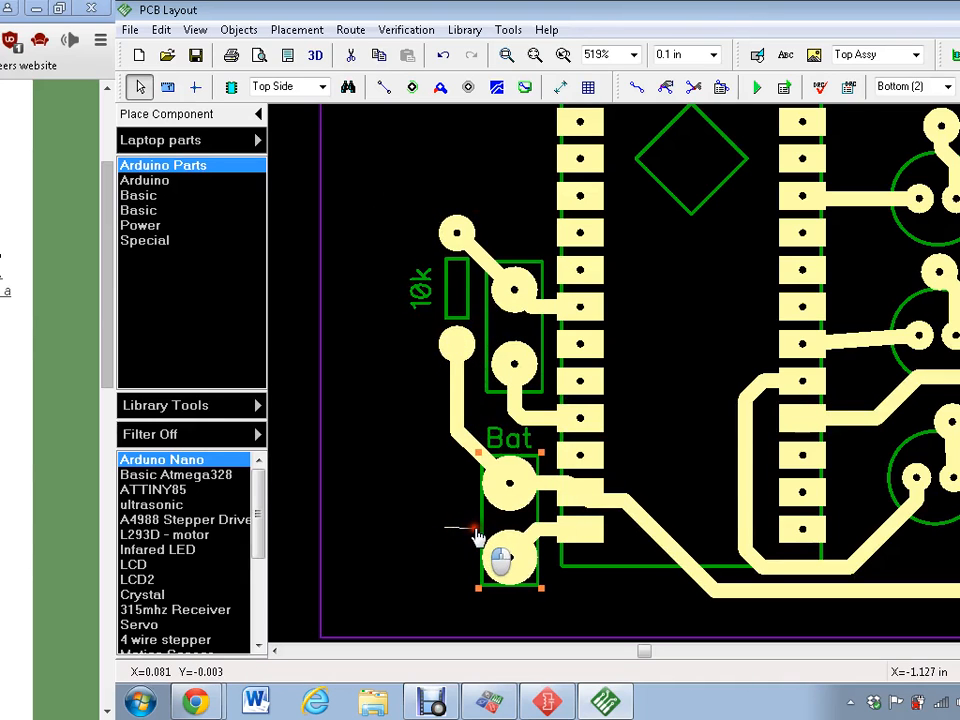
Delete the existing board outline and run the autorouter to generate a tighter one around the parts
middle_drag(718, 400, 508, 354)
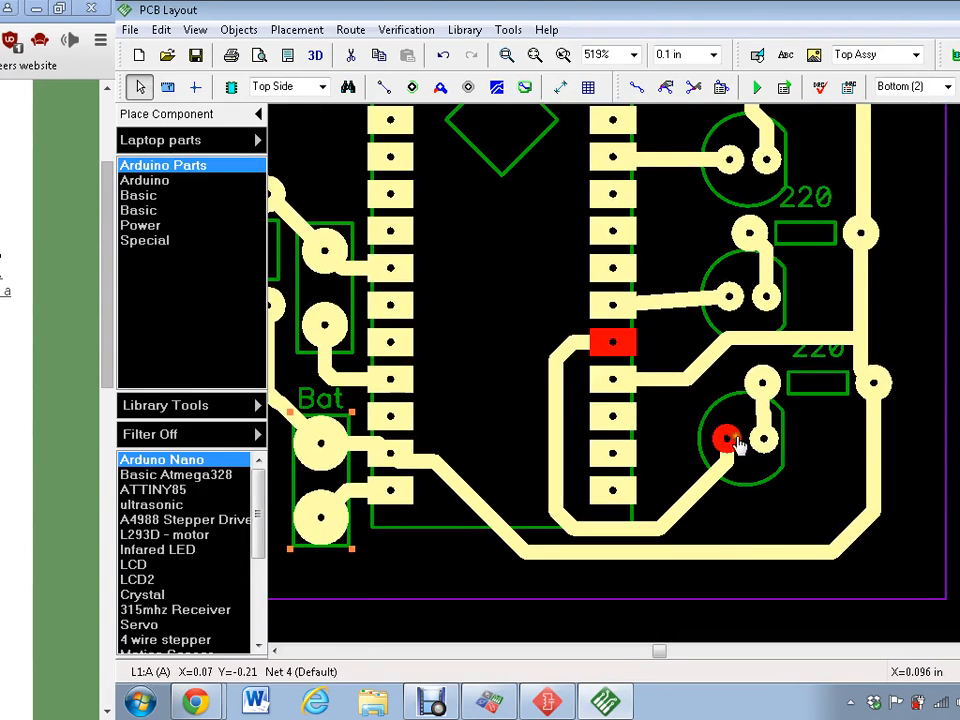
scroll(729, 420, down, 2)
middle_drag(606, 336, 615, 429)
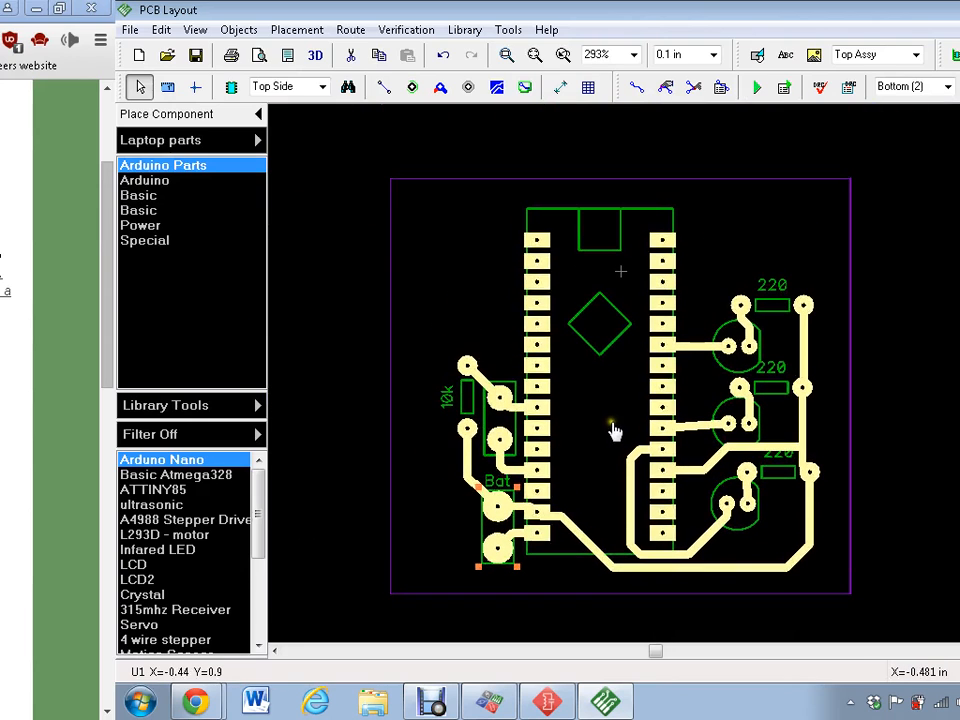
click(238, 30)
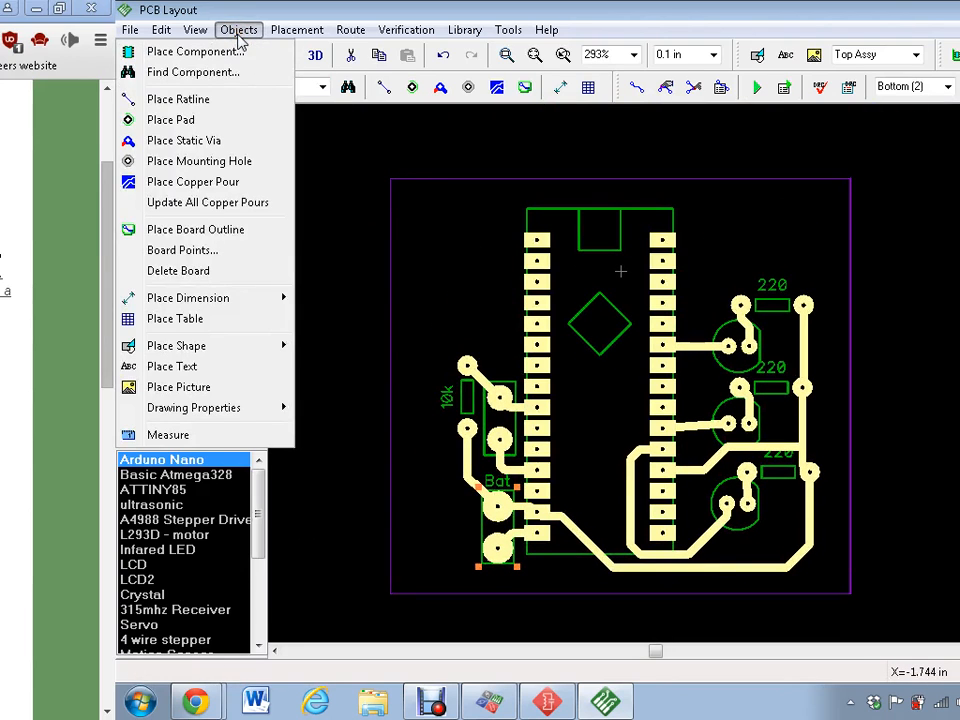
click(186, 271)
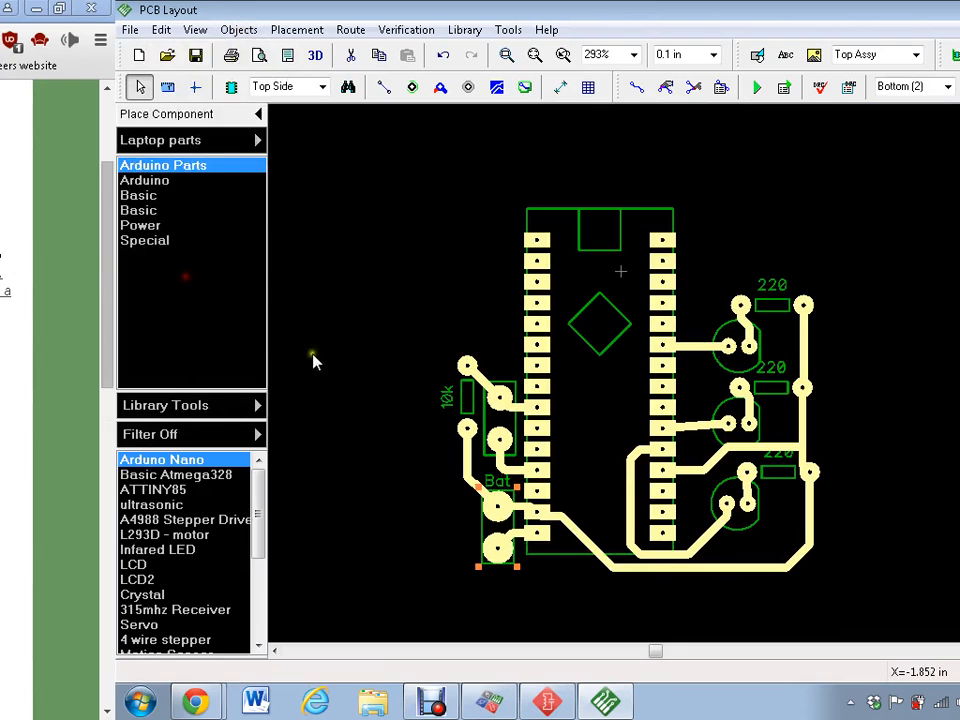
click(762, 87)
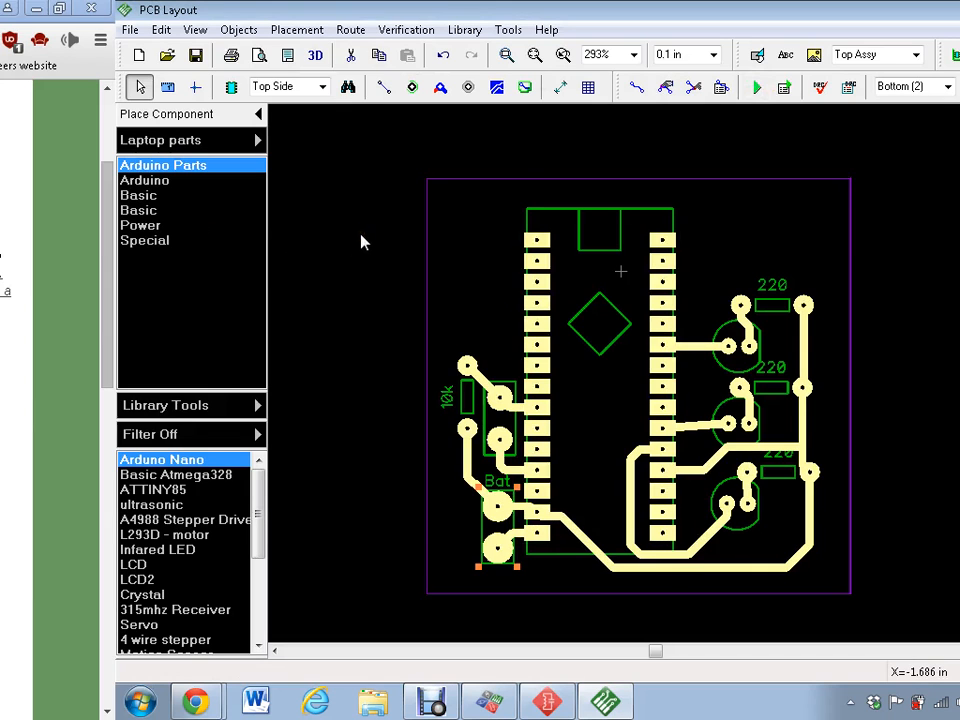
Unroute the trace that loops under the Arduino to the lowest LED
scroll(738, 432, up, 1)
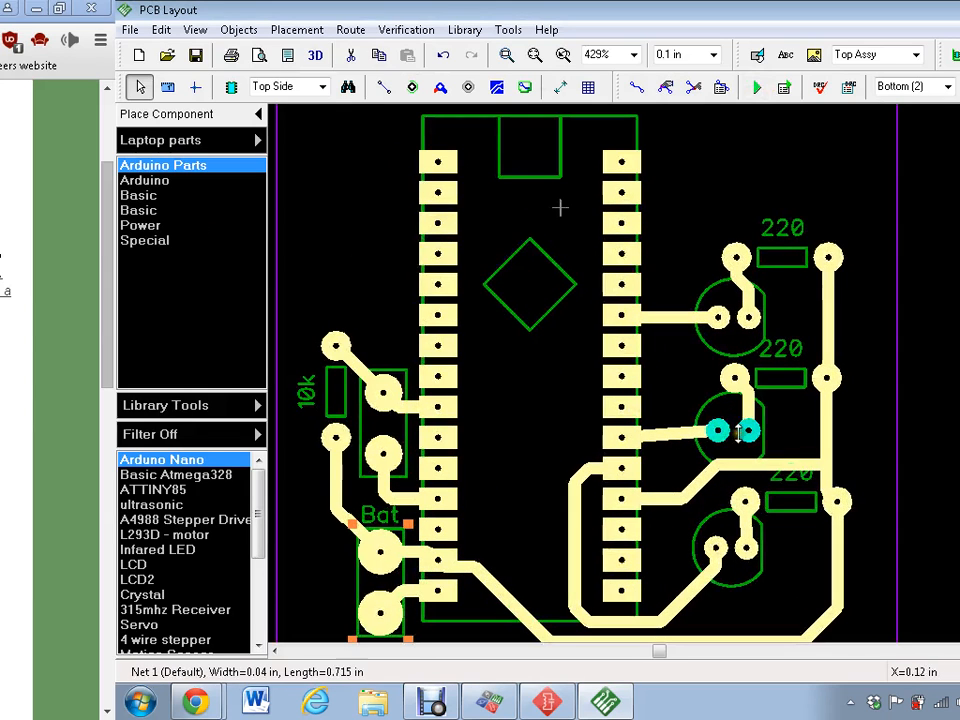
middle_drag(710, 525, 696, 420)
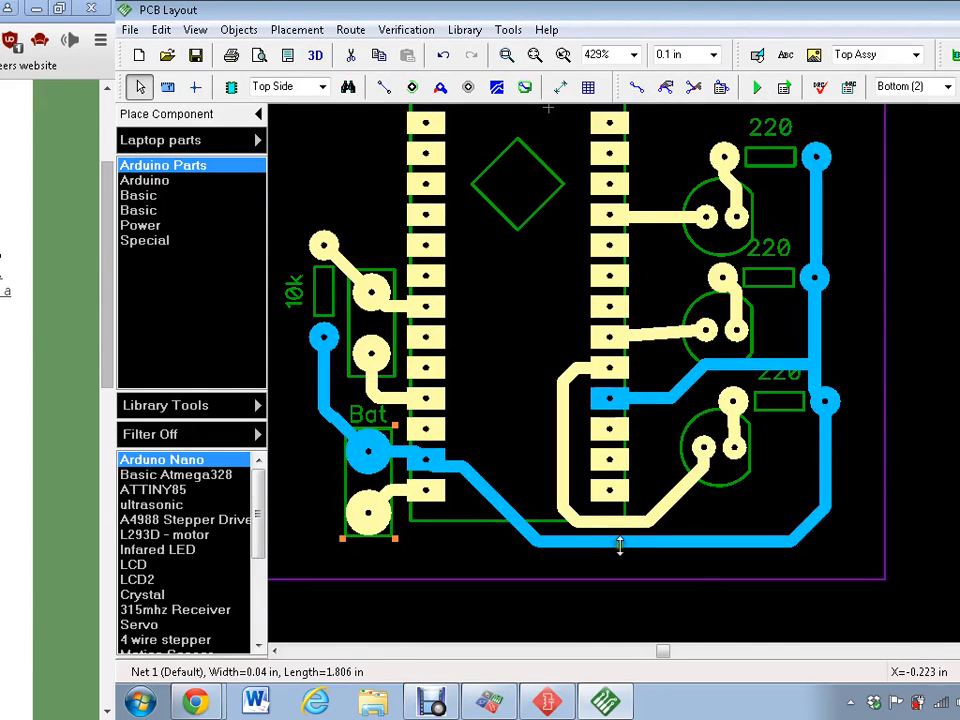
click(562, 452)
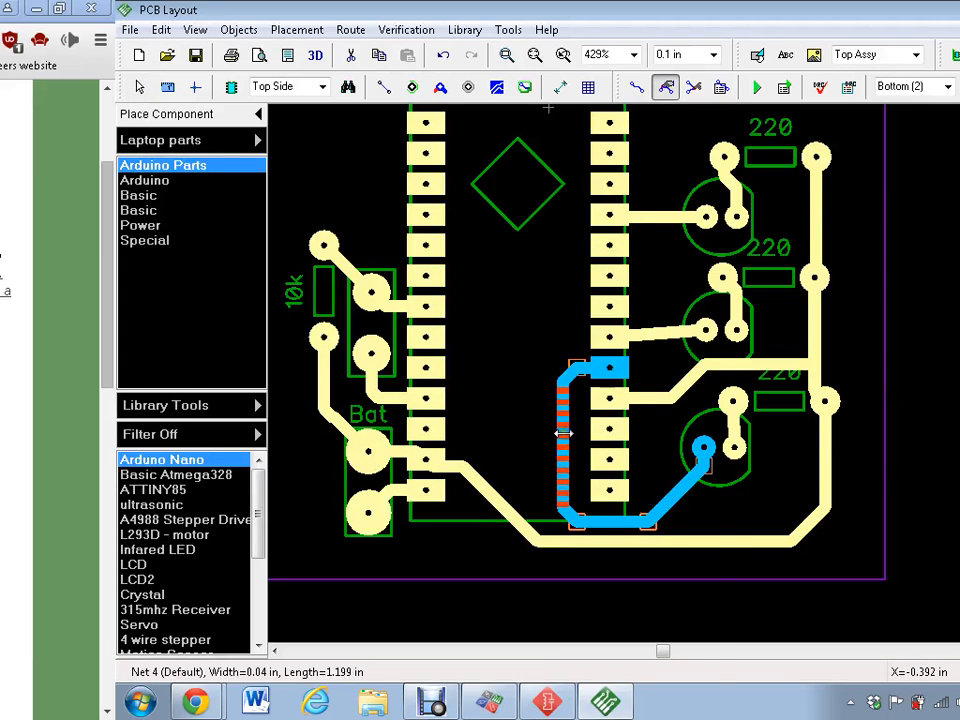
right_click(562, 432)
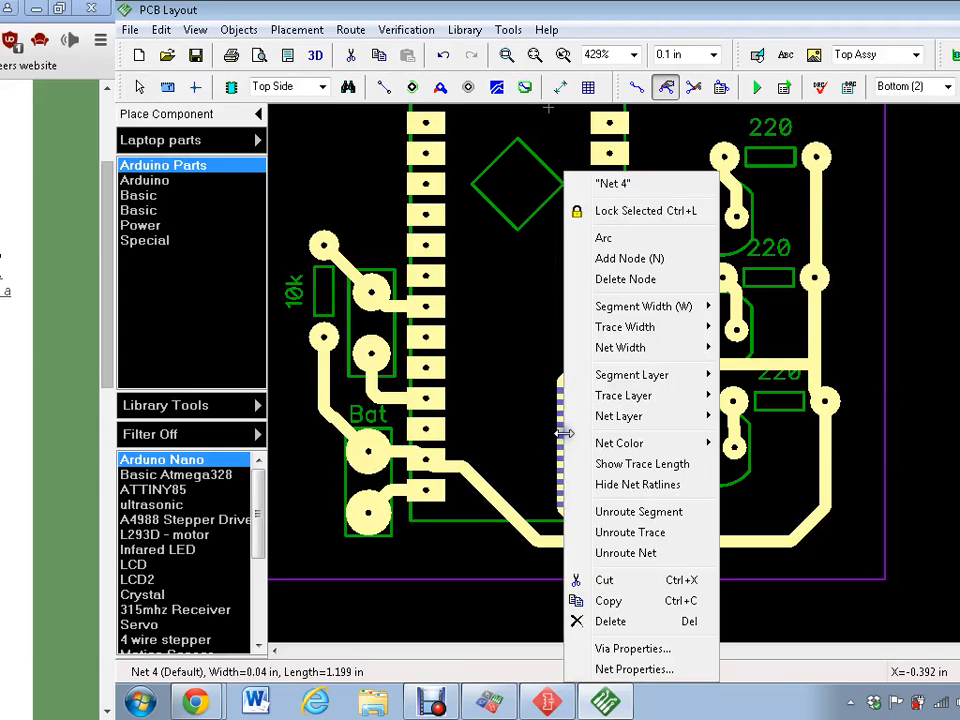
click(619, 540)
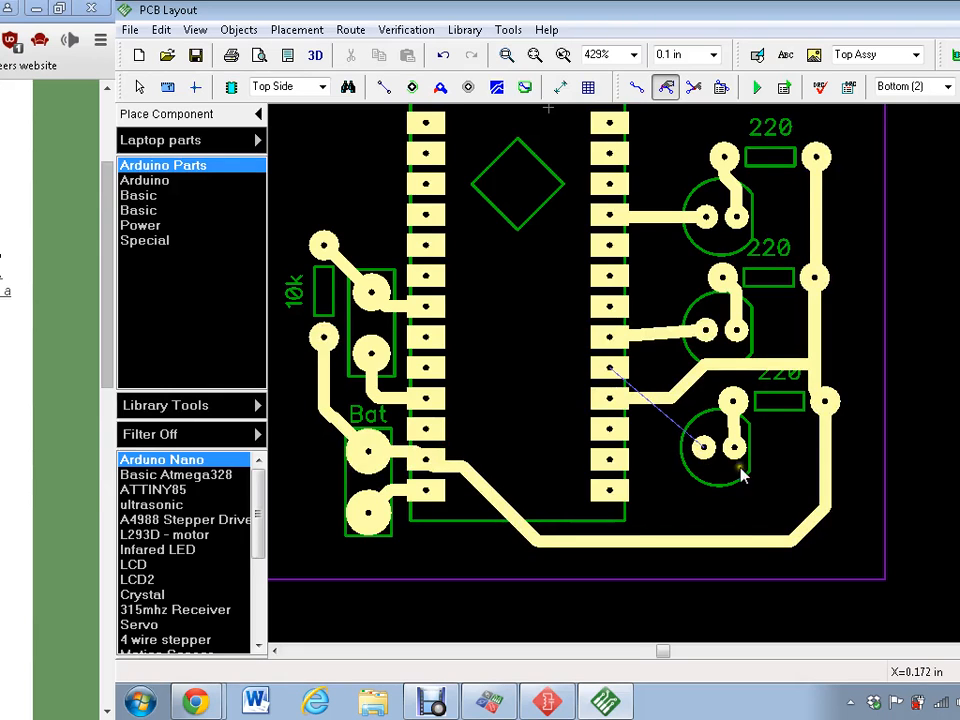
Move the lowest LED diagonally down toward the board's corner and autoroute its missing connection
middle_drag(717, 484, 725, 484)
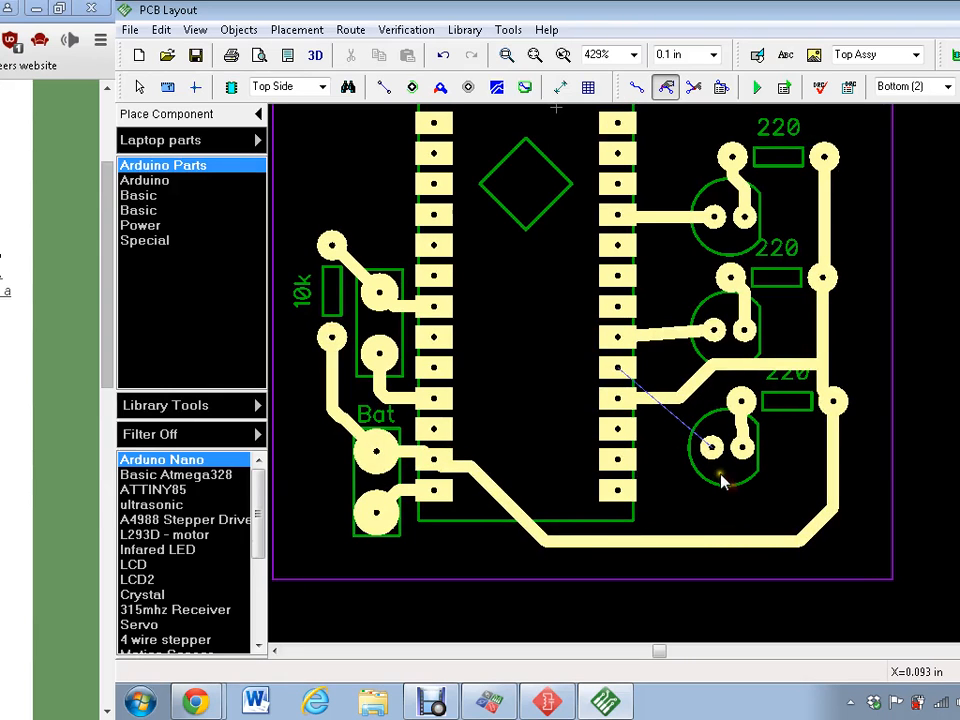
drag(712, 460, 782, 509)
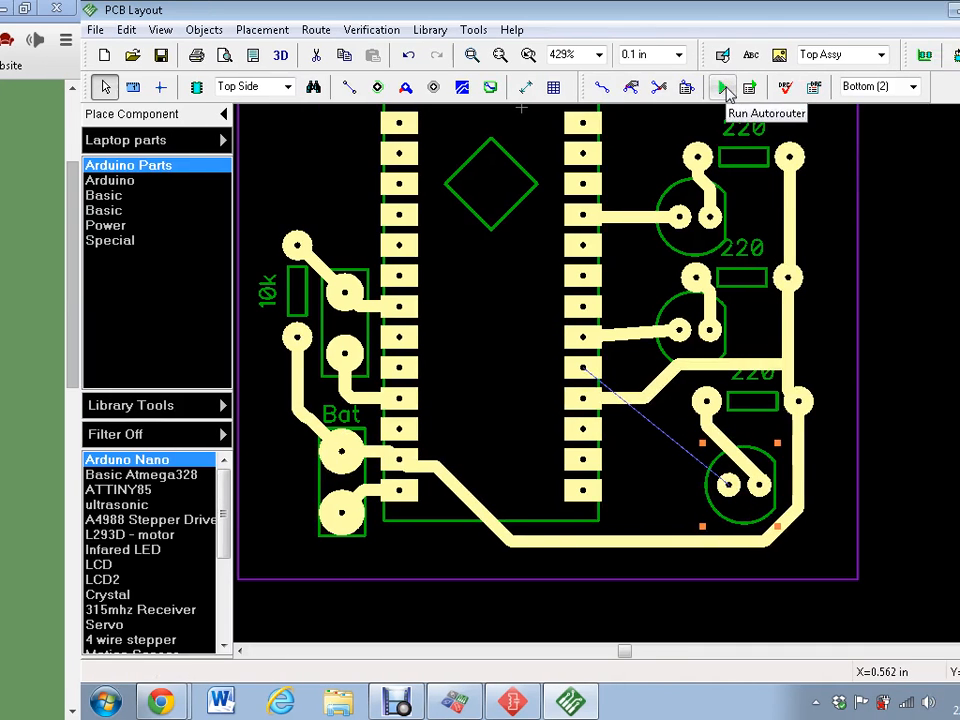
click(724, 89)
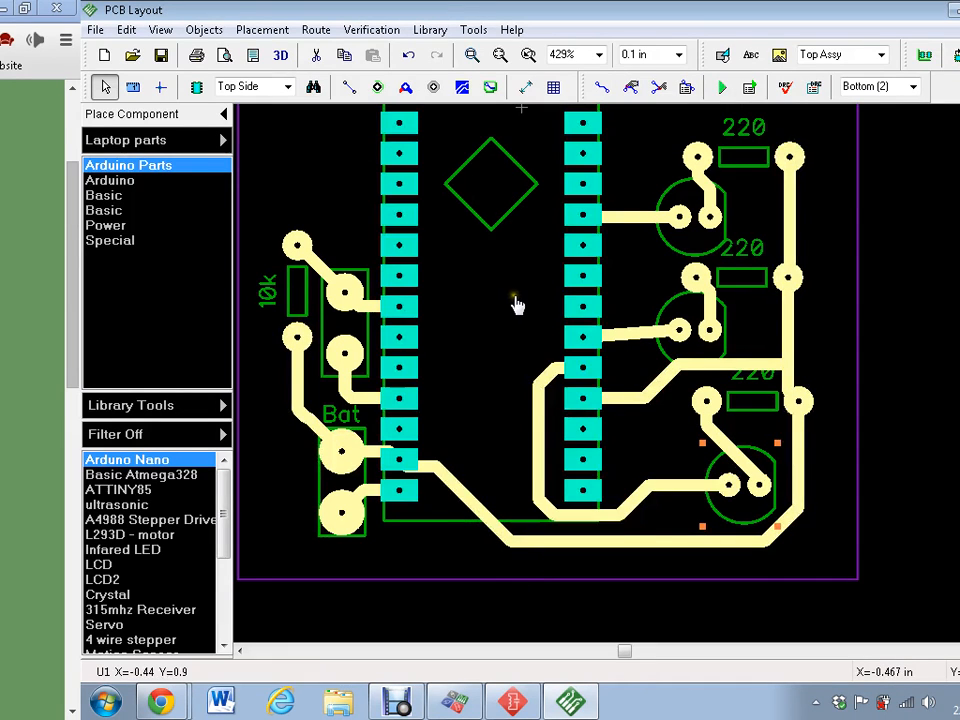
Set the uppermost 220 resistor's pad width and height to 0.15 in, applied to all its pads
scroll(516, 304, down, 3)
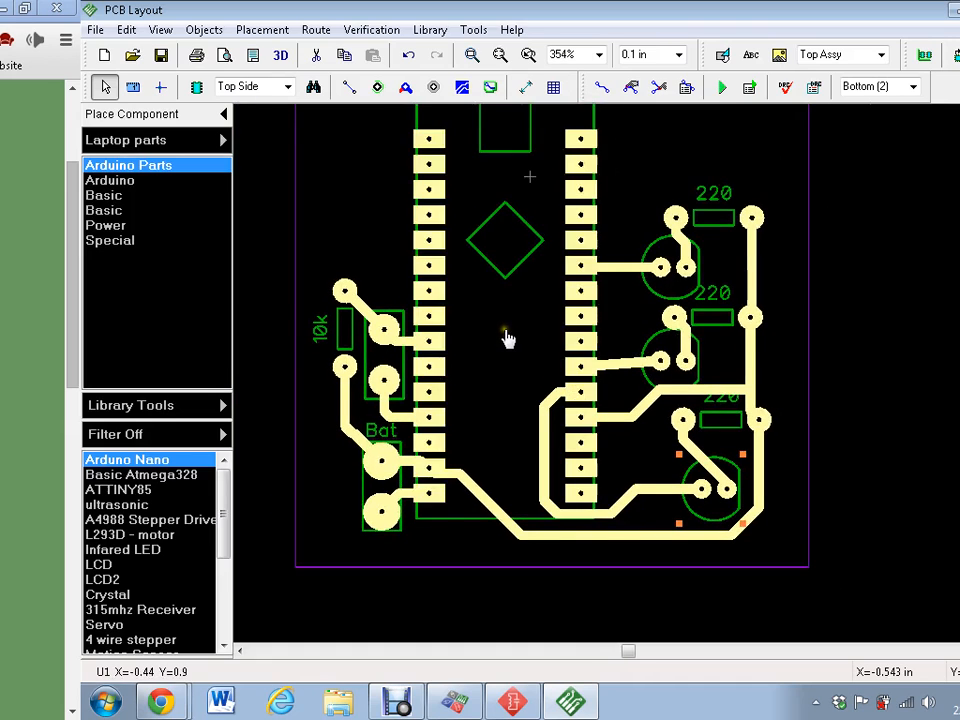
middle_drag(505, 333, 495, 384)
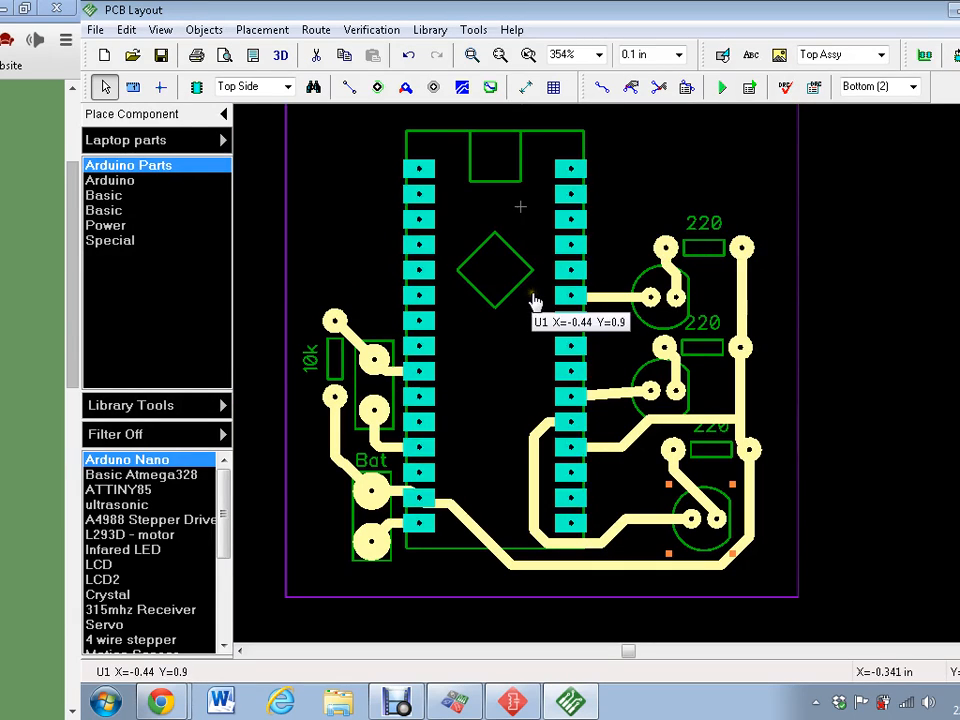
right_click(714, 252)
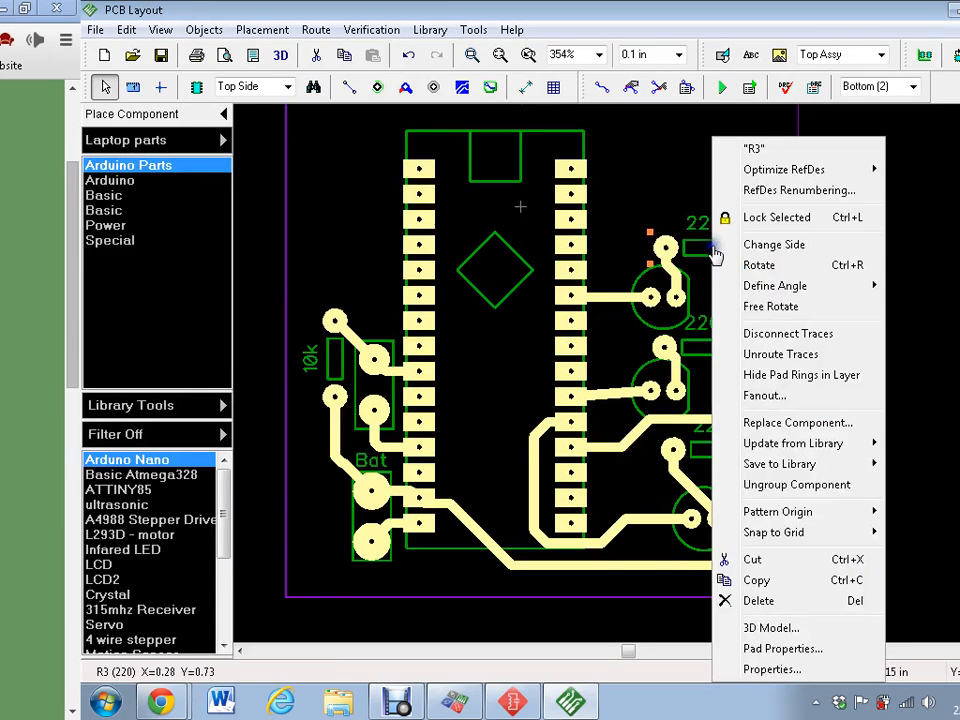
click(760, 652)
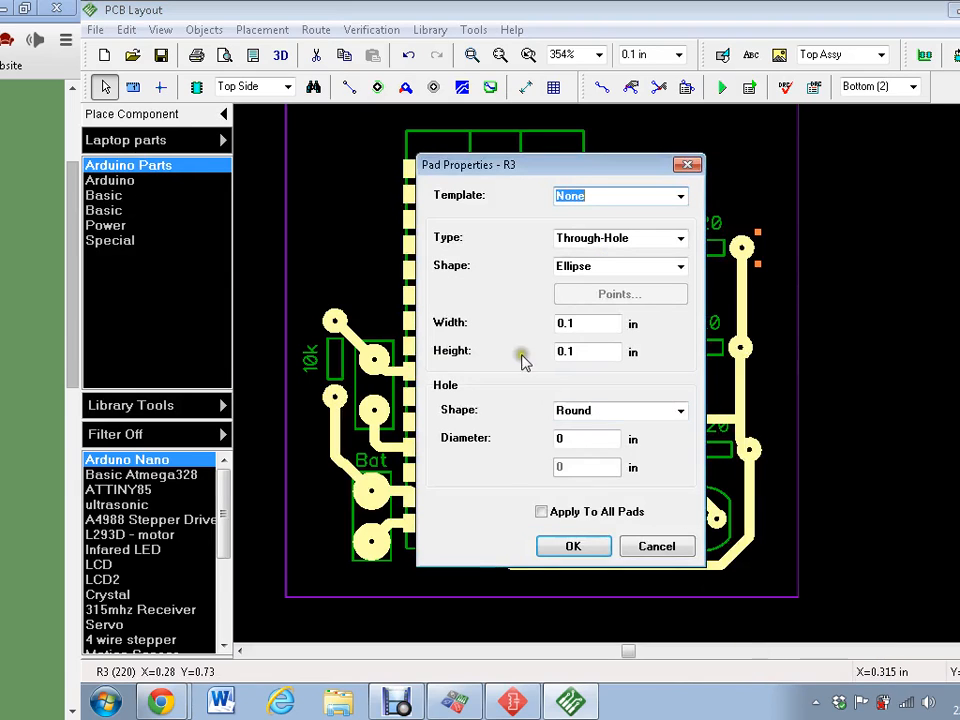
click(580, 326)
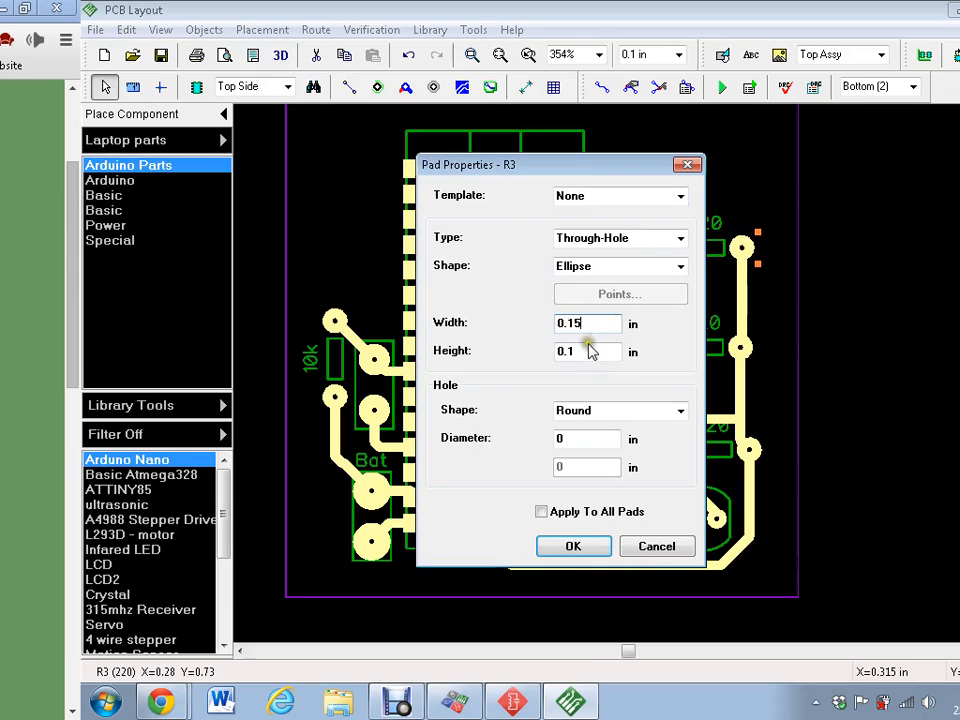
click(581, 351)
text(5)
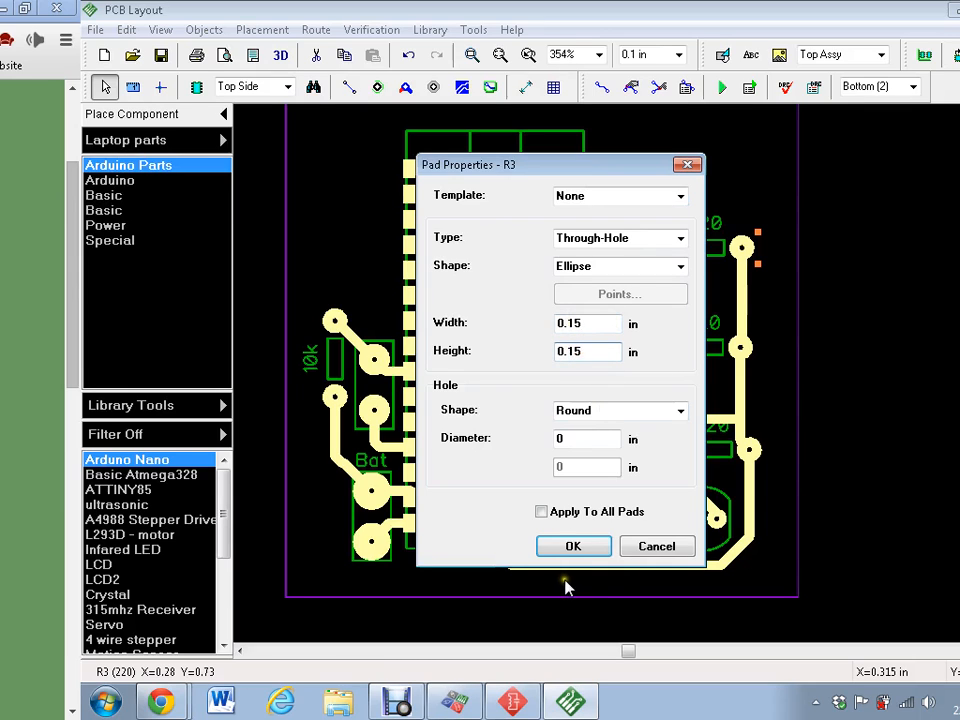
drag(503, 170, 395, 178)
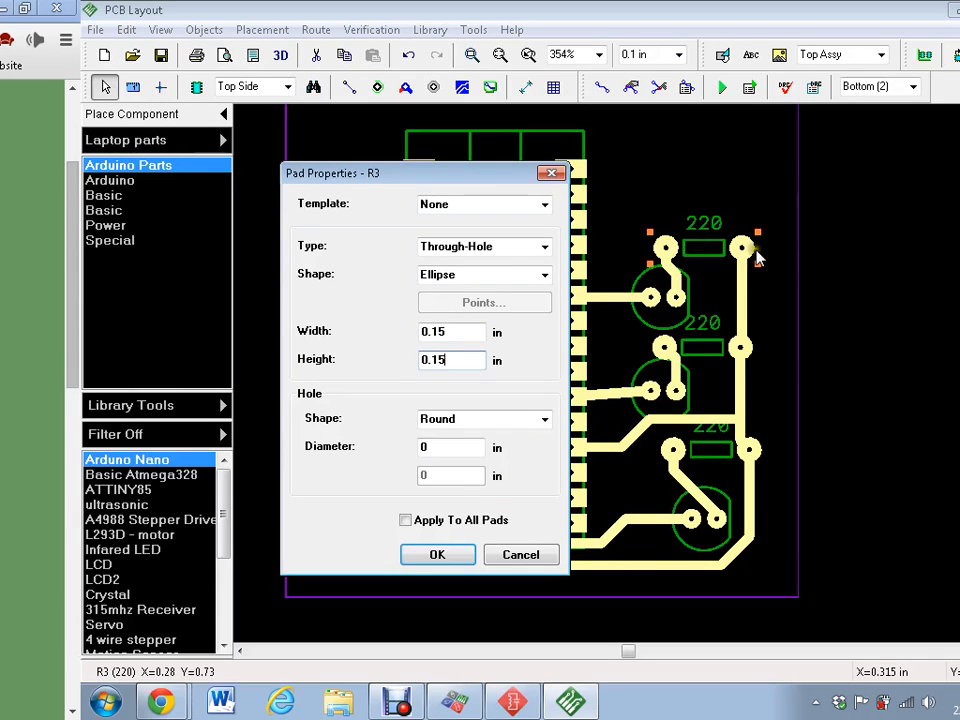
click(407, 520)
click(447, 555)
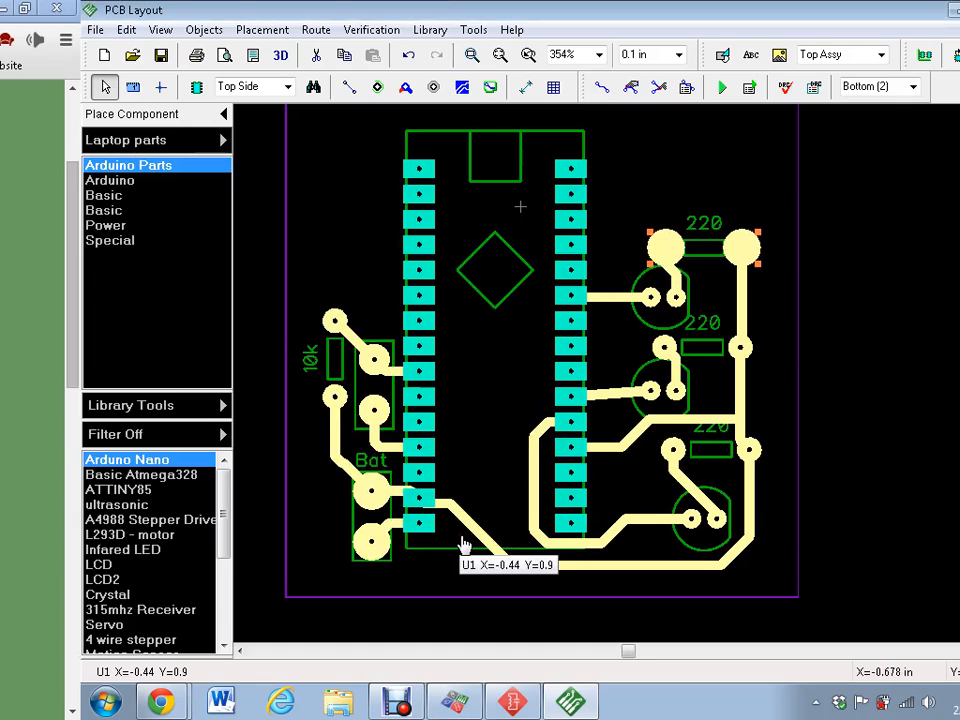
Undo the pad size change on the uppermost 220 resistor
click(705, 176)
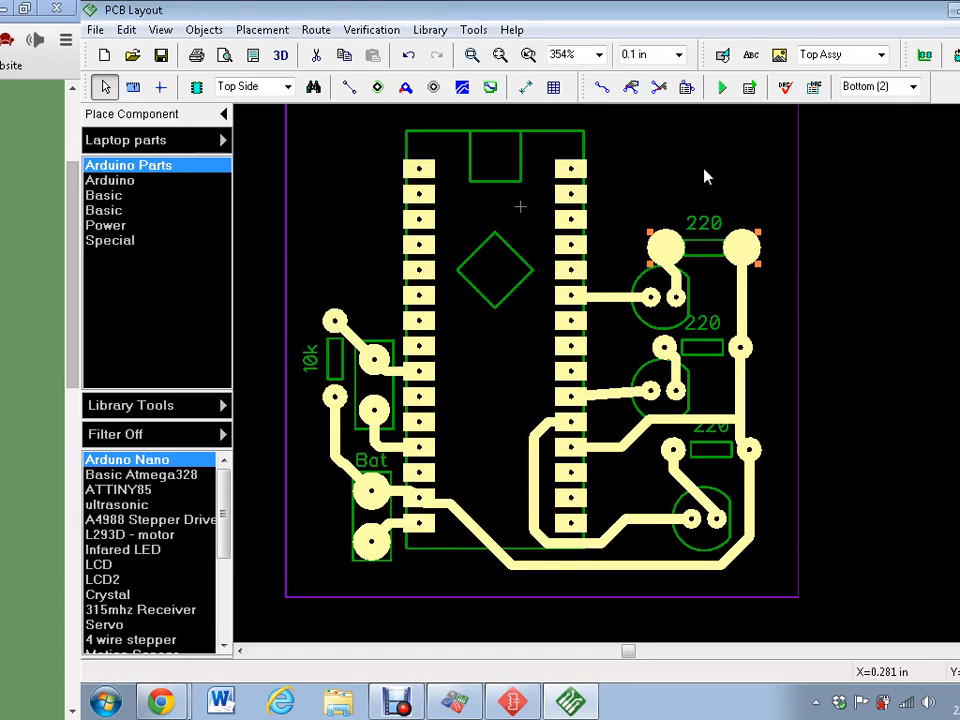
key(ctrl+z)
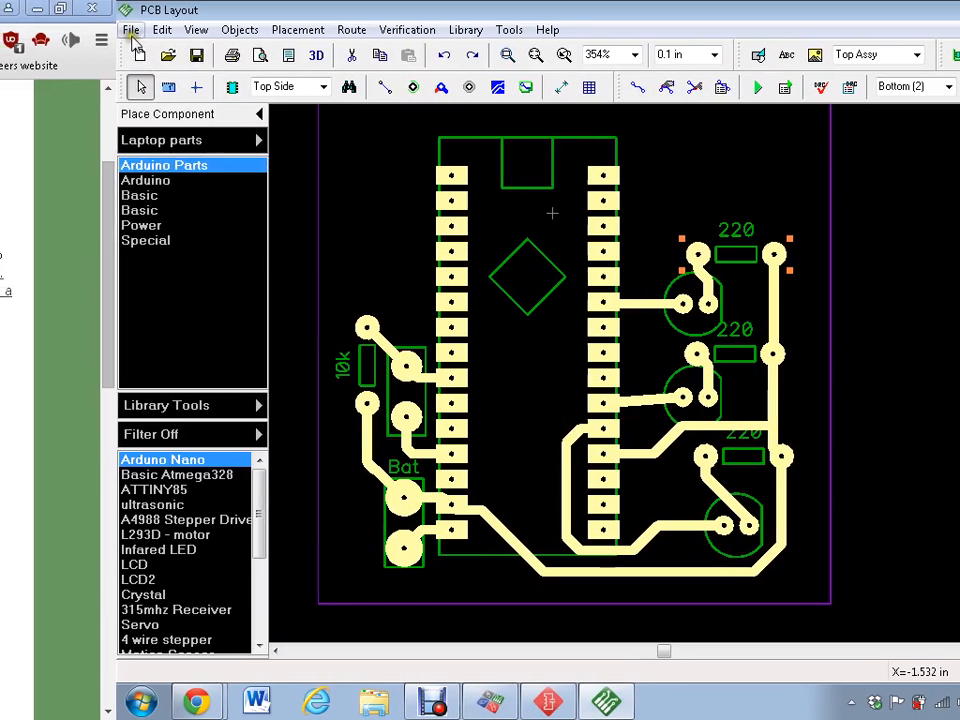
Preview the bottom layer's printout at 75% view scale and move the board artwork to the page's upper-right corner
click(96, 31)
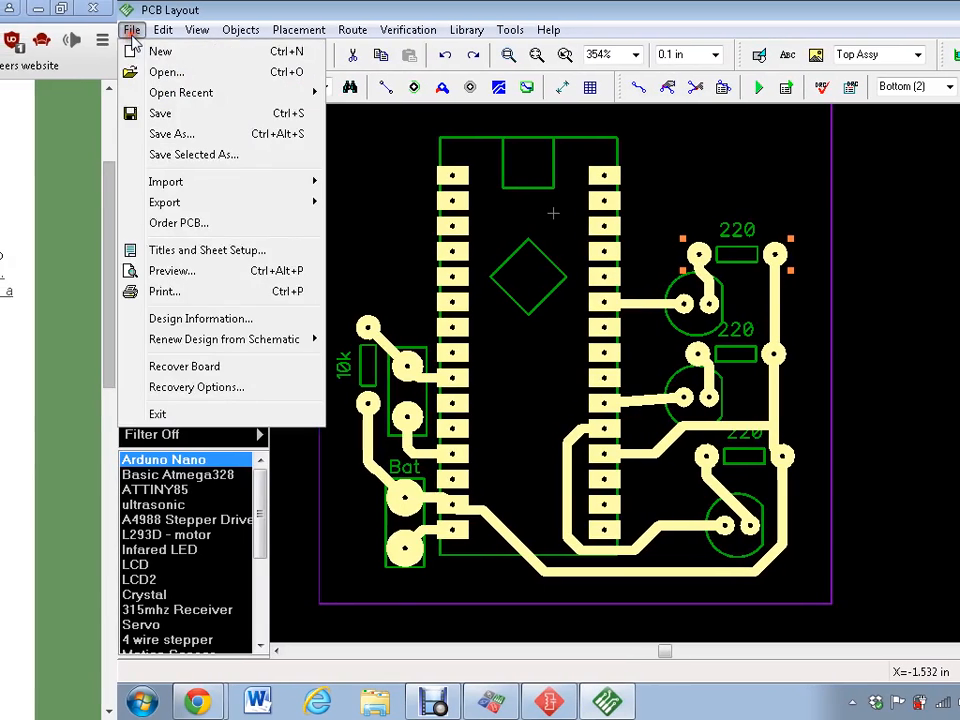
click(160, 271)
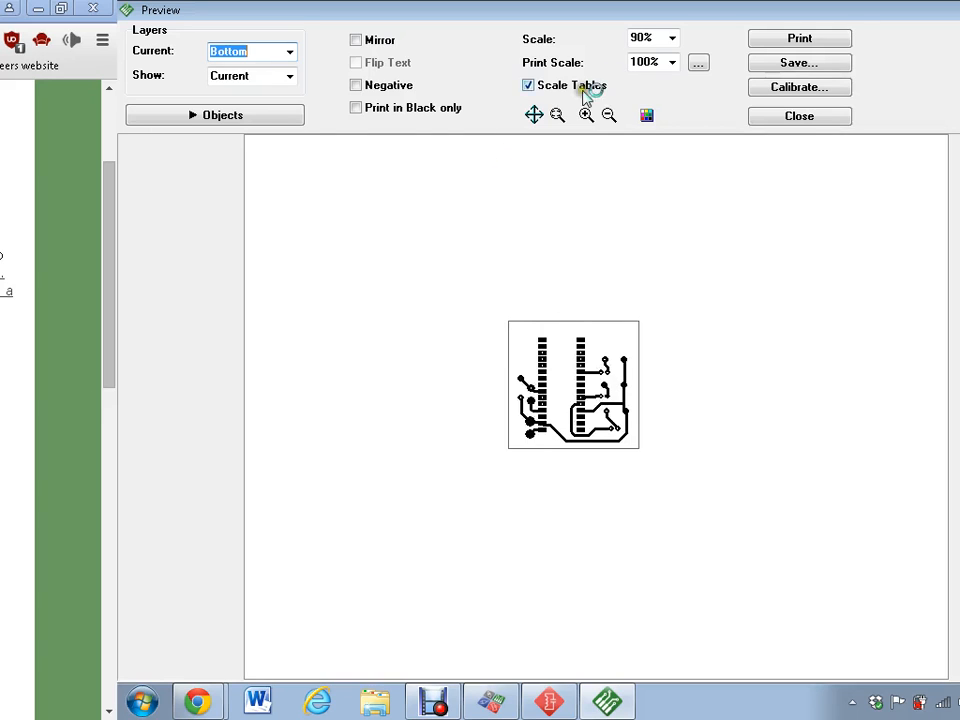
click(674, 40)
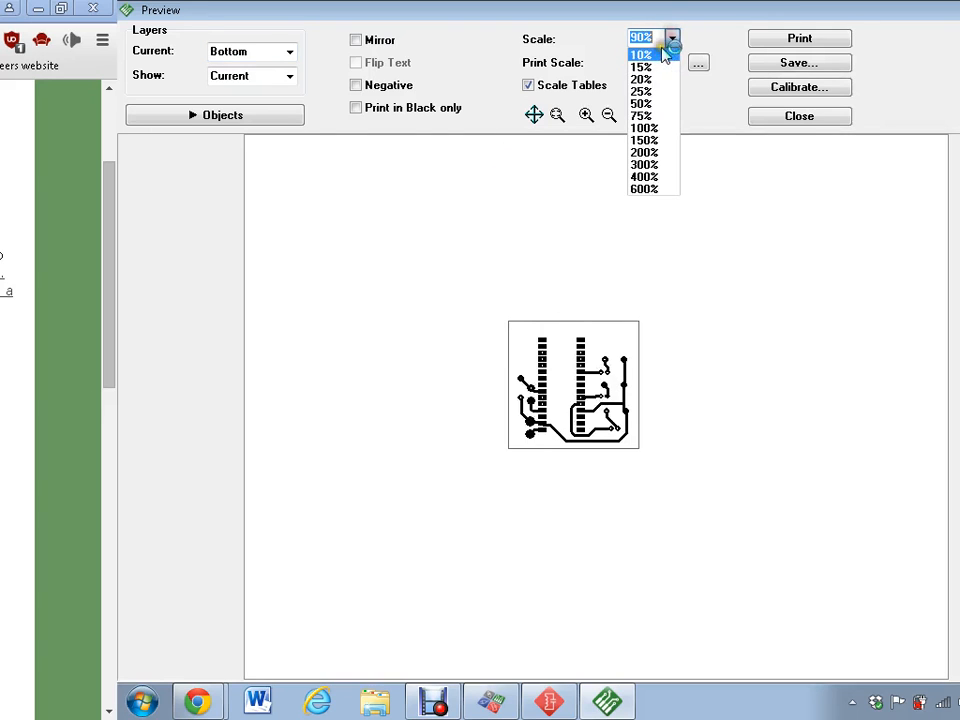
click(652, 114)
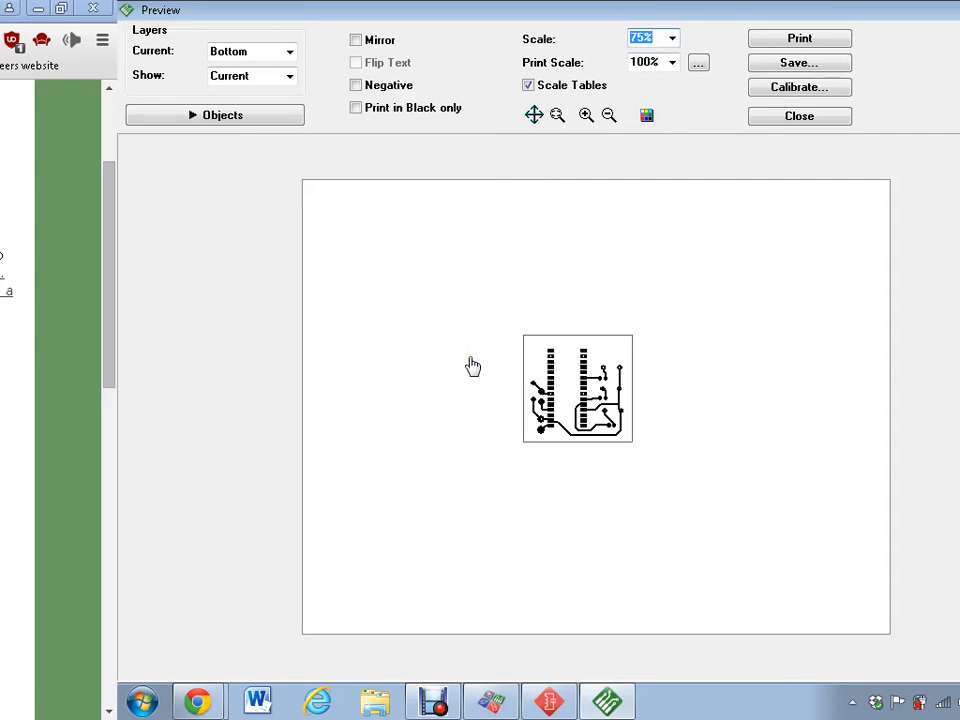
click(533, 114)
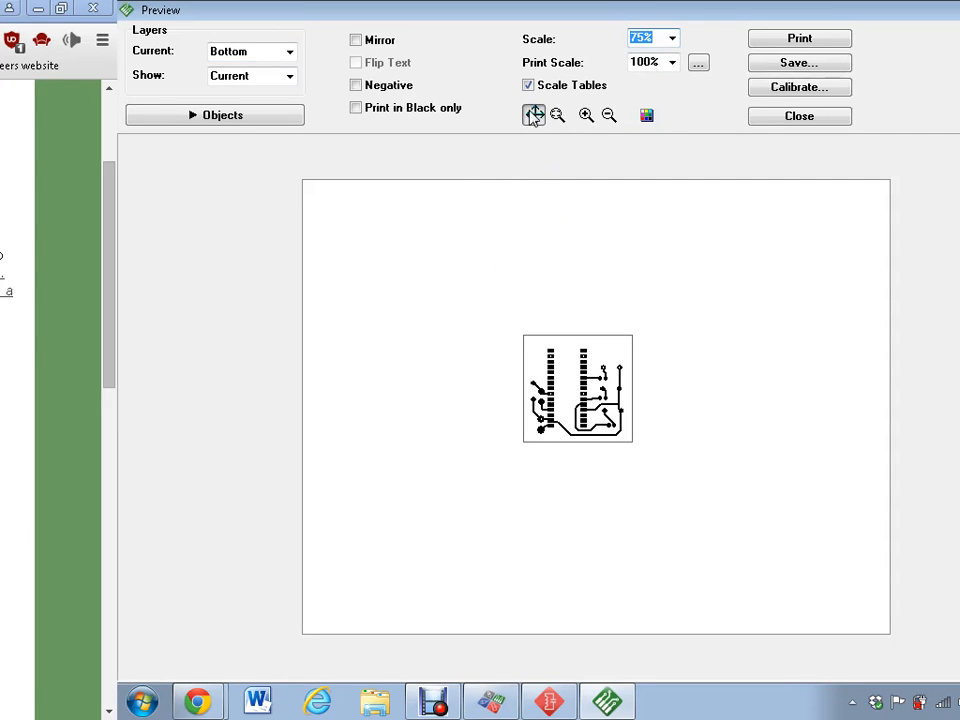
drag(595, 393, 801, 245)
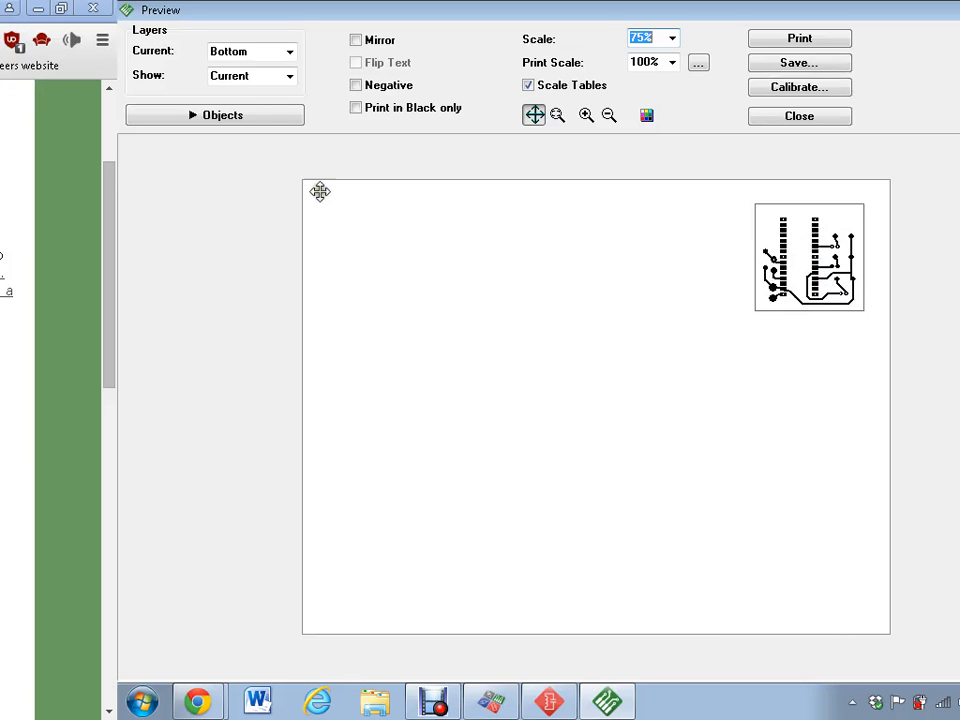
Exclude the board outline from the printed objects and close the print preview
click(240, 116)
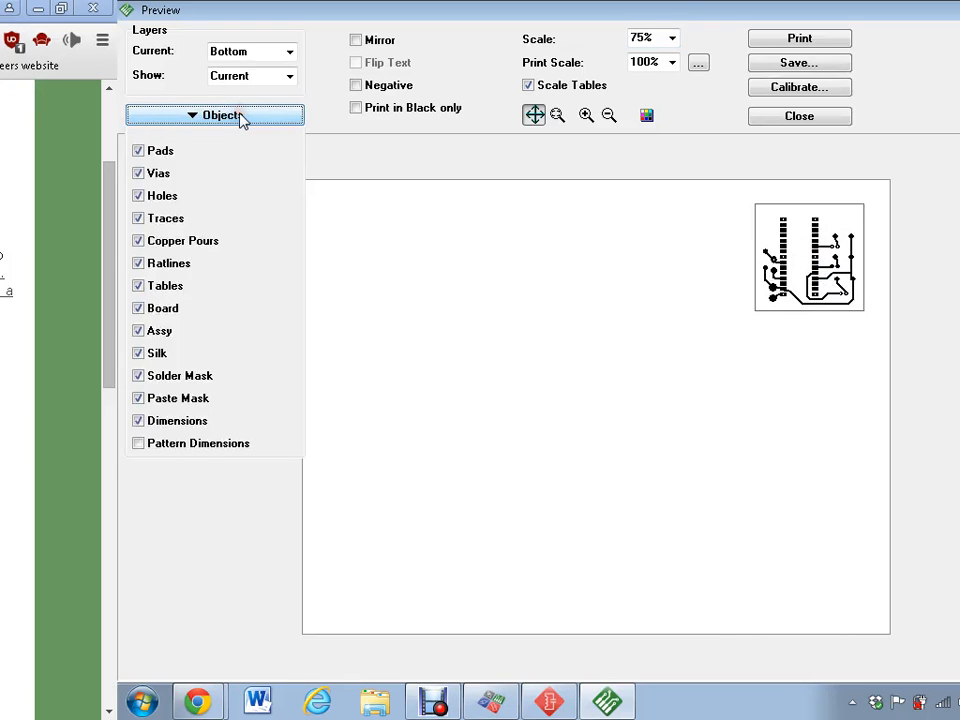
click(139, 309)
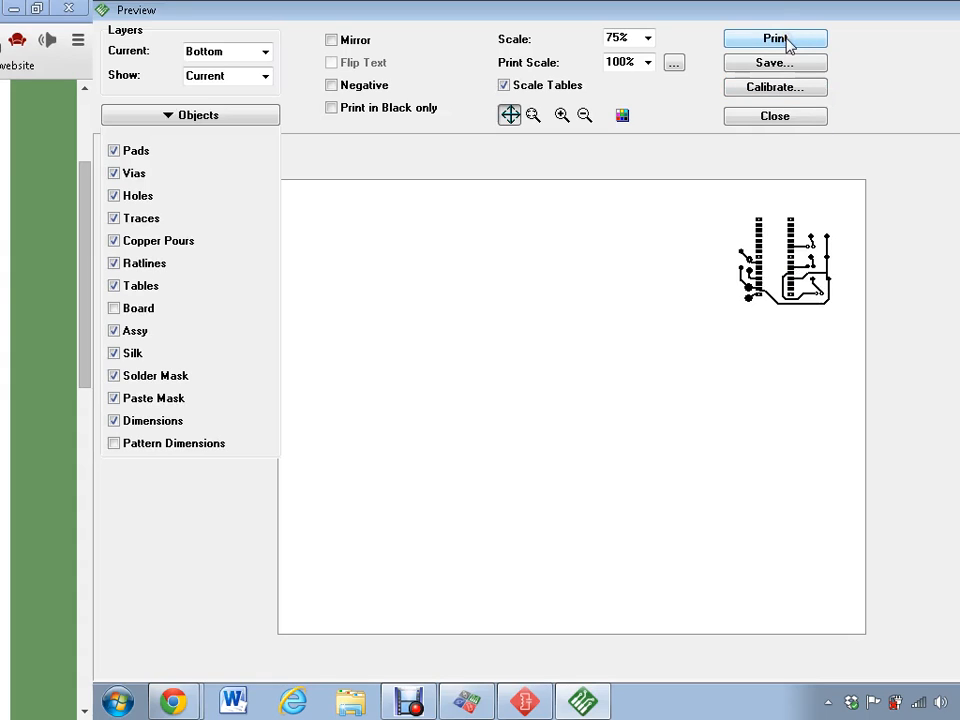
click(778, 118)
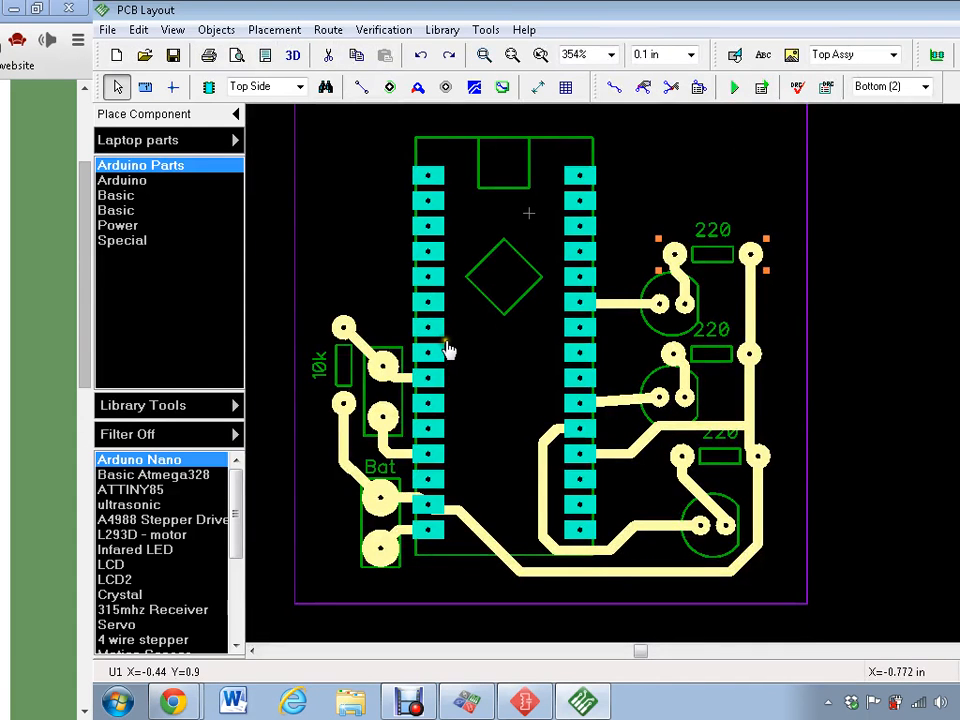